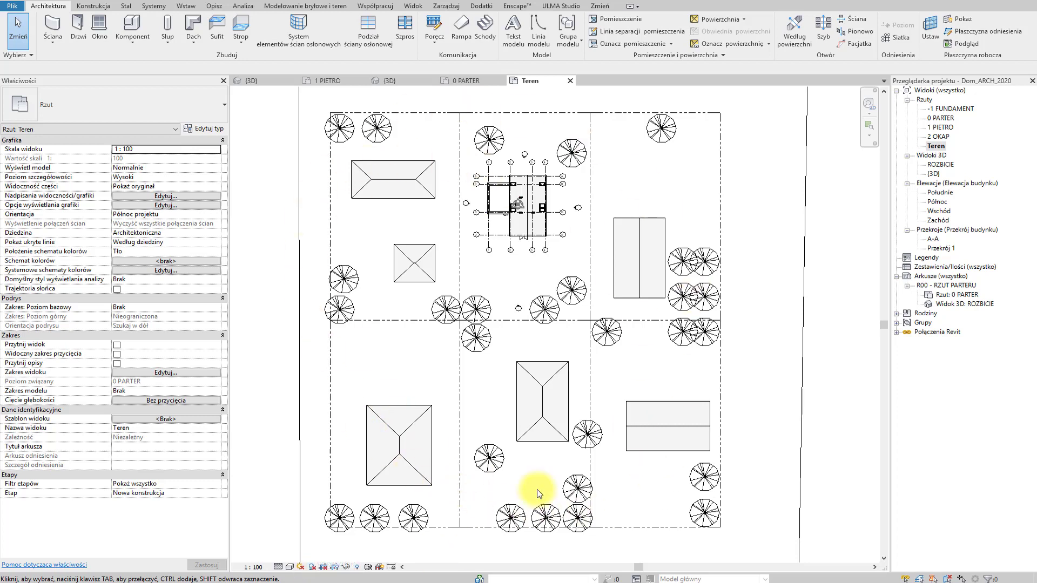
# Toggle shadows on, off and back on in the Teren site plan, leaving them on.
pyautogui.click(312, 567)
pyautogui.click(312, 567)
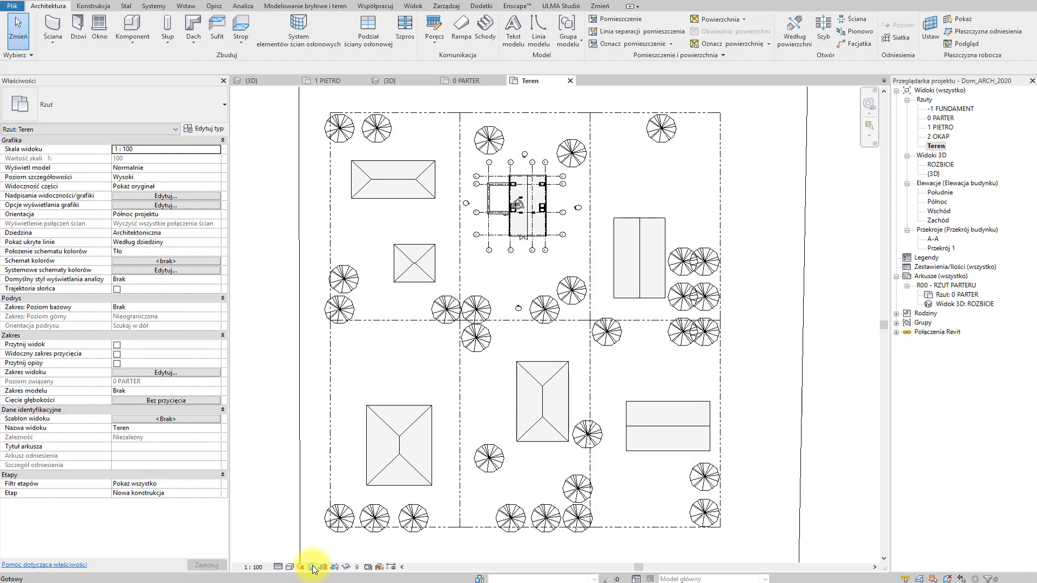
pyautogui.click(312, 567)
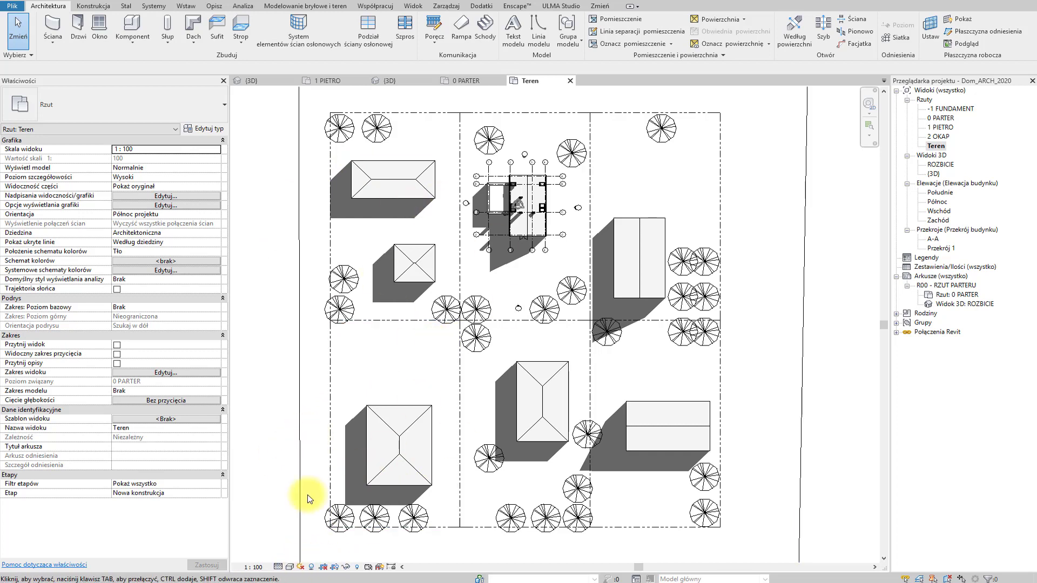
pyautogui.click(301, 567)
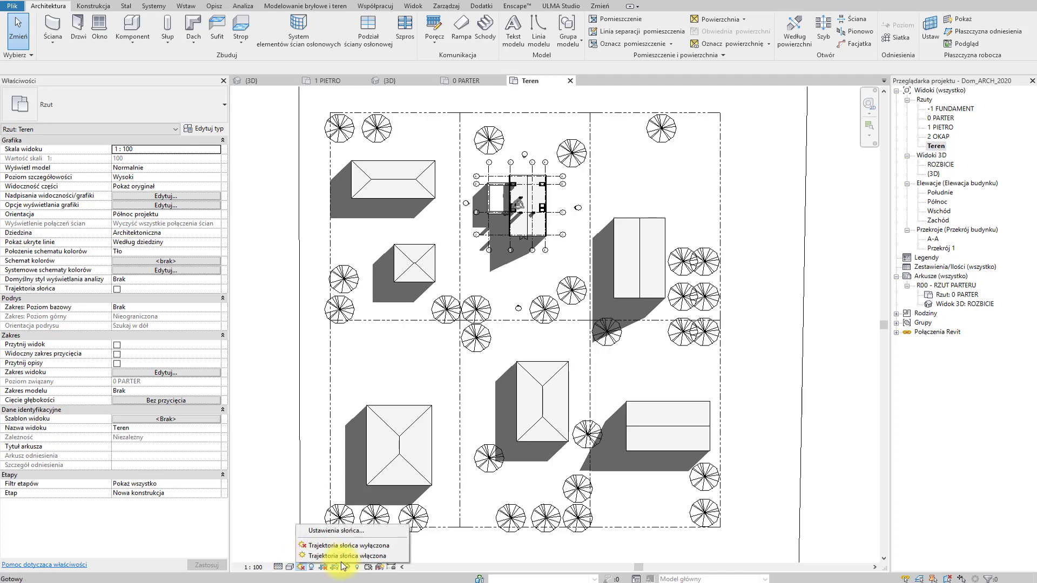
# Turn Sun Path on, keep it through the sun-not-displayed prompt, and zoom to the full ring.
pyautogui.click(340, 556)
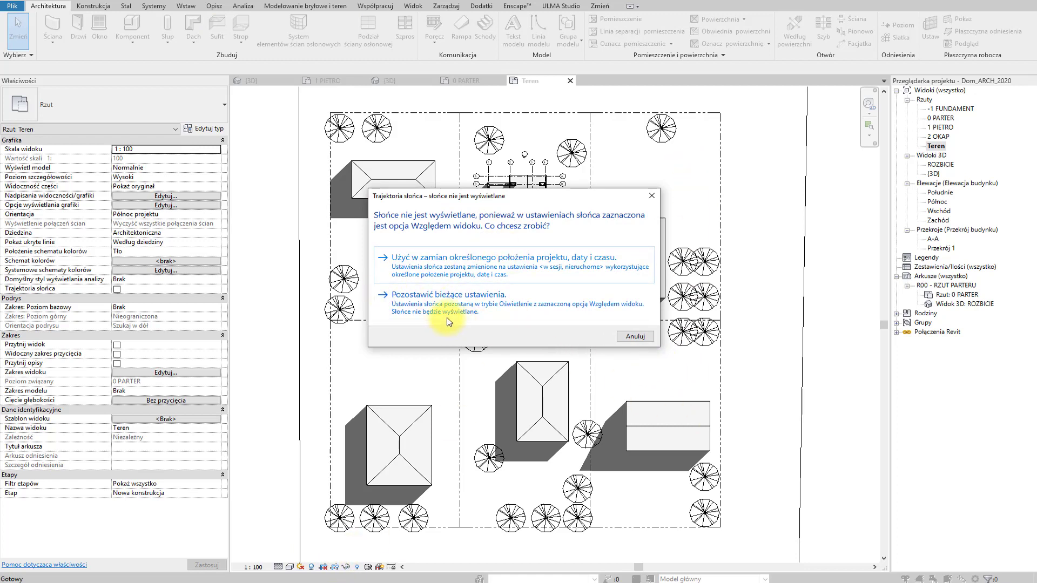
pyautogui.click(447, 312)
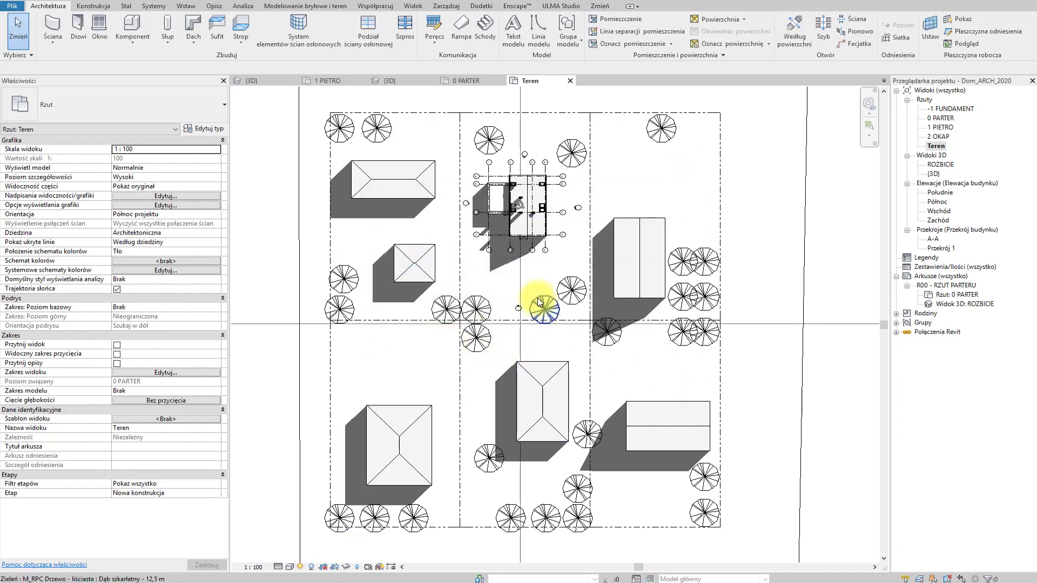
pyautogui.scroll(-2, 552, 253)
pyautogui.scroll(-2, 462, 245)
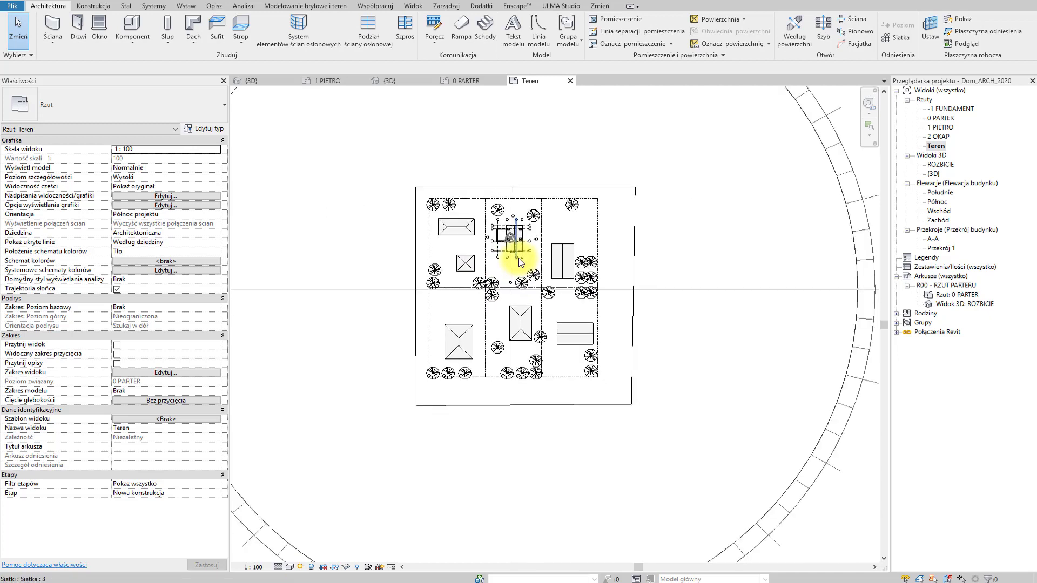
pyautogui.scroll(-1, 520, 263)
pyautogui.scroll(1, 621, 276)
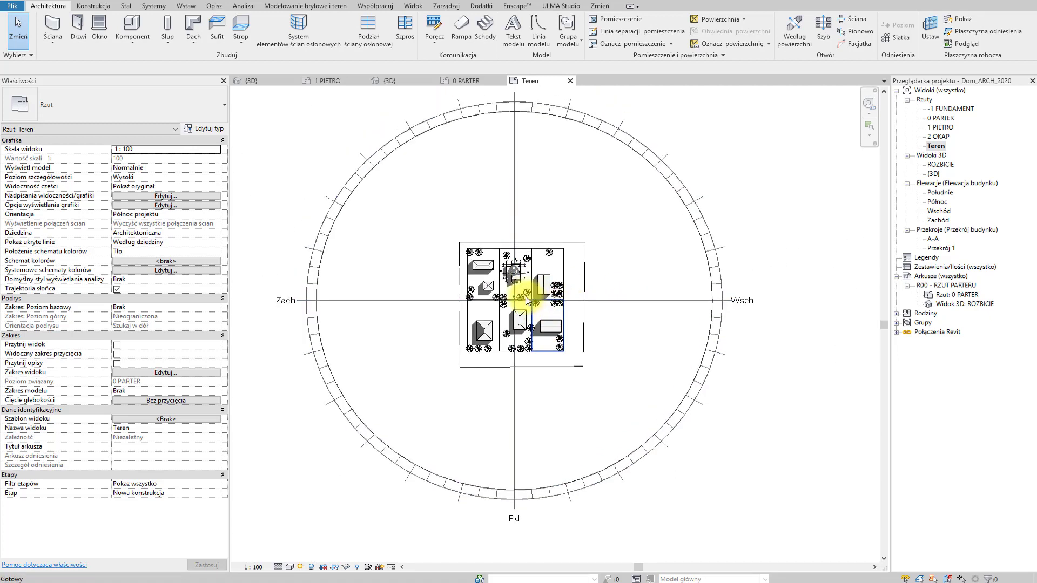
# Set the selected sun path's Sun Path Size to 100% after an invalid value of 5.
pyautogui.click(633, 304)
pyautogui.write('5')
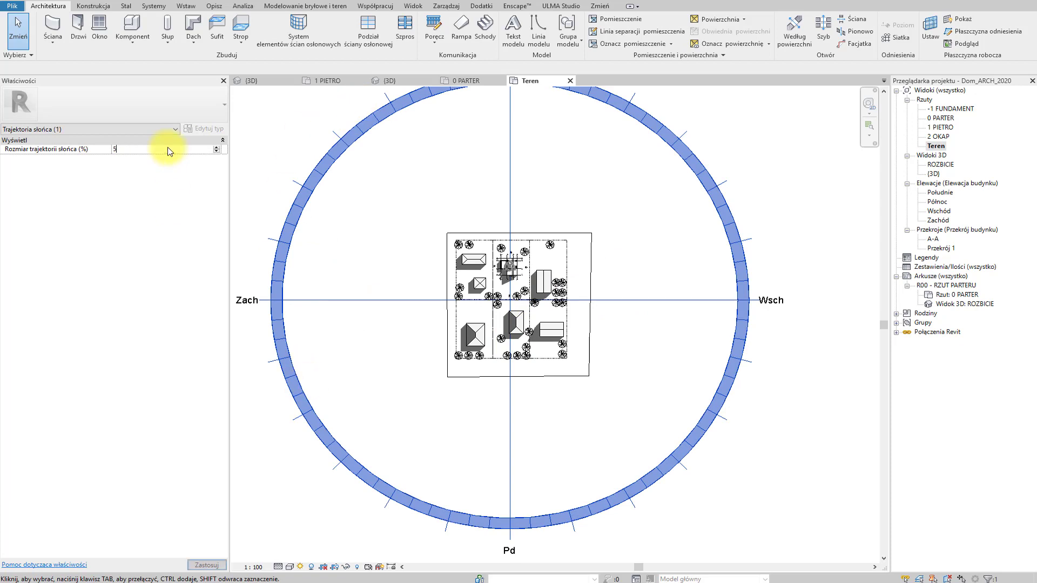
pyautogui.press('Return')
pyautogui.click(581, 293)
pyautogui.write('150')
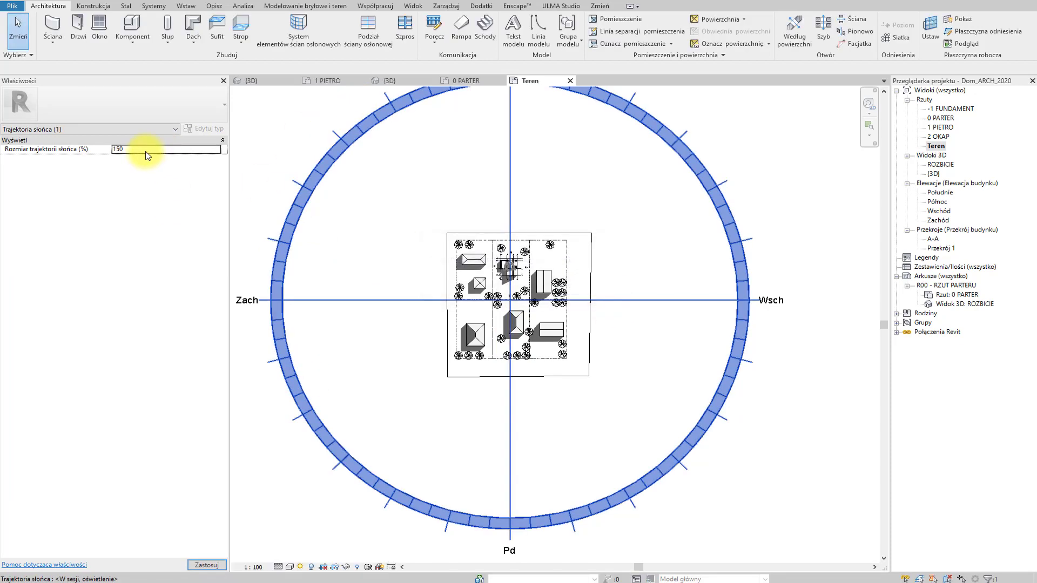
pyautogui.doubleClick(123, 148)
pyautogui.write('100')
pyautogui.press('Return')
# Cancel the accidental Rotate command and re-frame the view on the site.
pyautogui.press('r')
pyautogui.press('o')
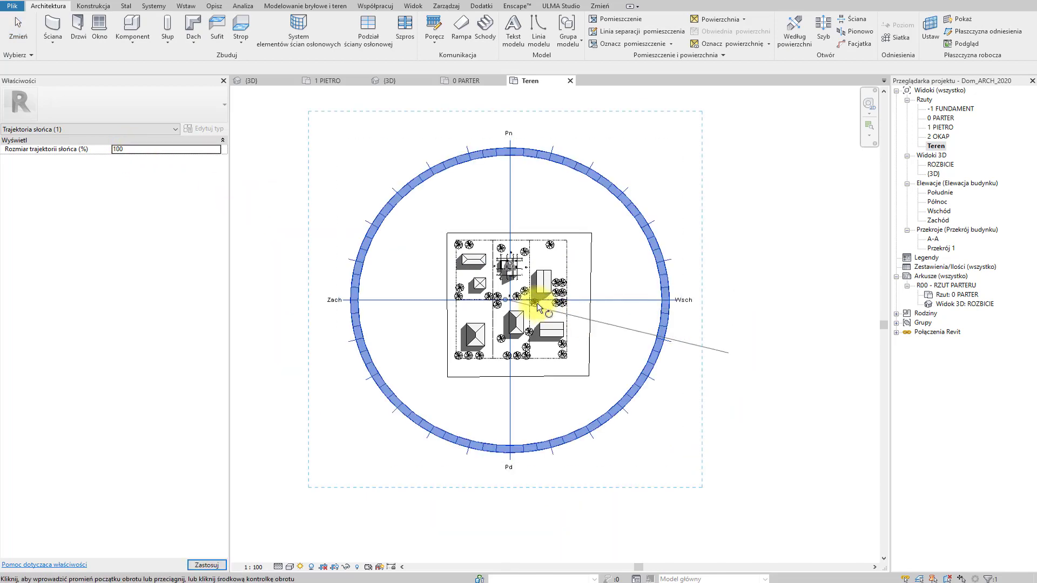
pyautogui.scroll(2, 587, 310)
pyautogui.press('Escape')
pyautogui.moveTo(532, 231); pyautogui.dragTo(560, 273, button='middle')
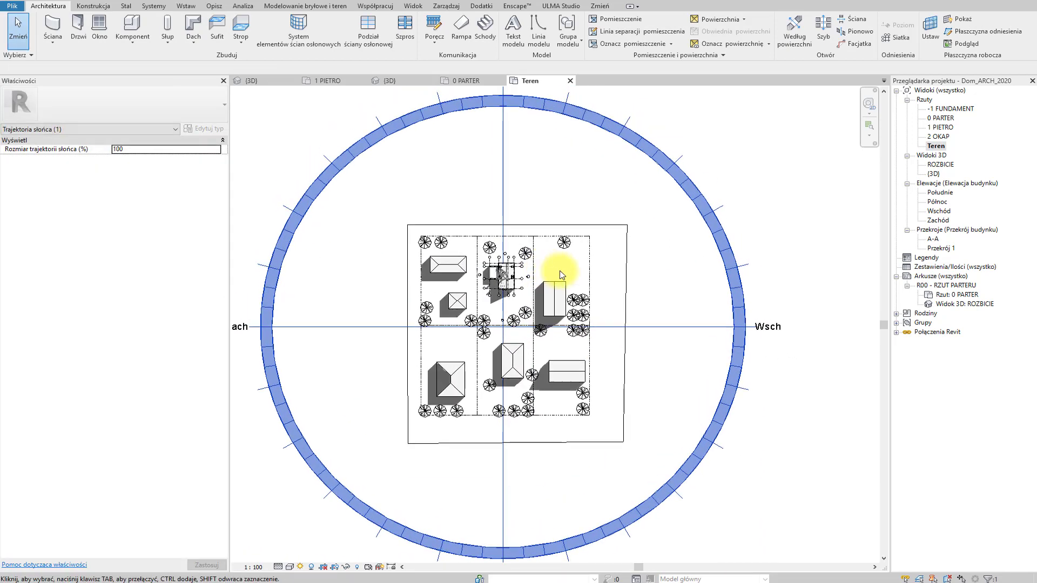
pyautogui.scroll(-2, 560, 273)
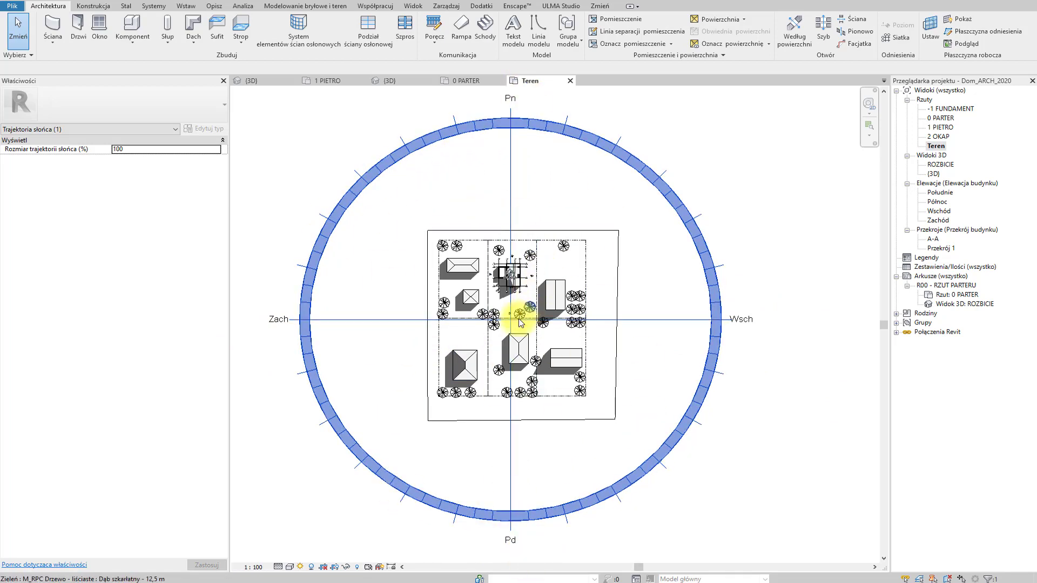
pyautogui.scroll(2, 531, 302)
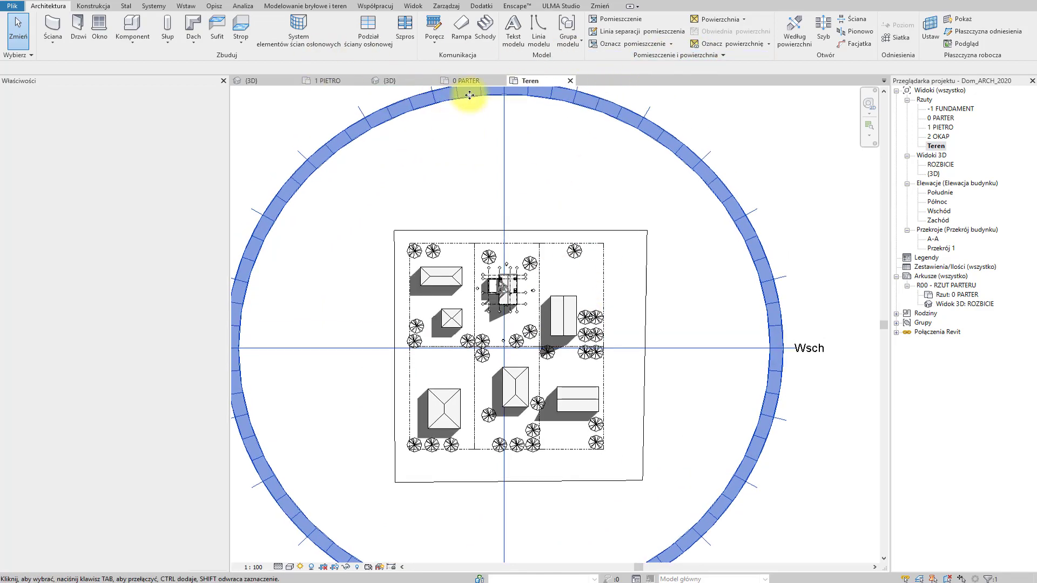
pyautogui.scroll(1, 486, 486)
pyautogui.scroll(2, 479, 297)
pyautogui.moveTo(478, 297); pyautogui.dragTo(452, 305, button='middle')
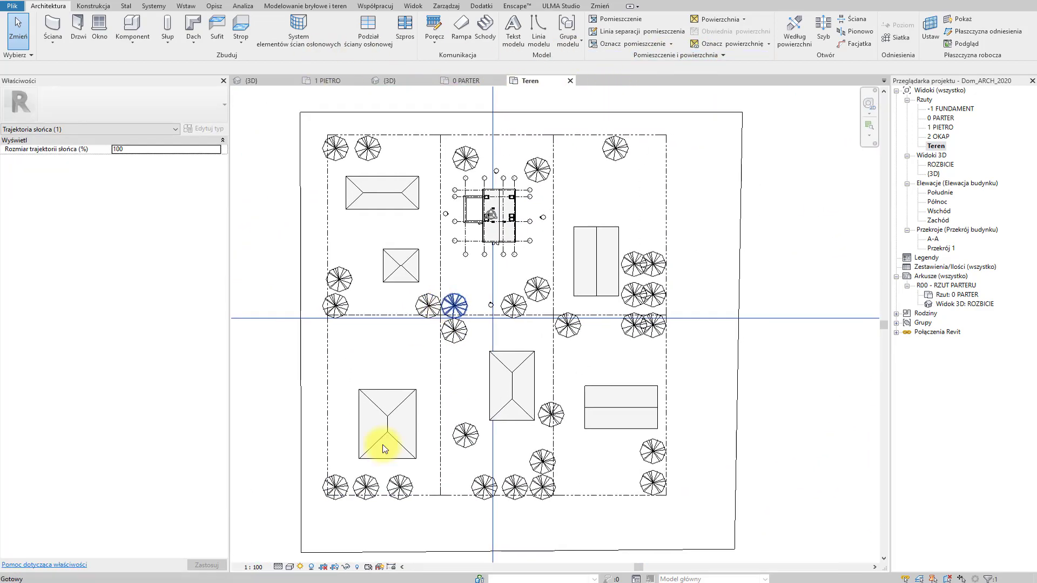
# Set Sun Settings to a One Day study, sunrise to sunset, 15-minute interval, with location Warszawa, Polska.
pyautogui.click(301, 566)
pyautogui.click(336, 532)
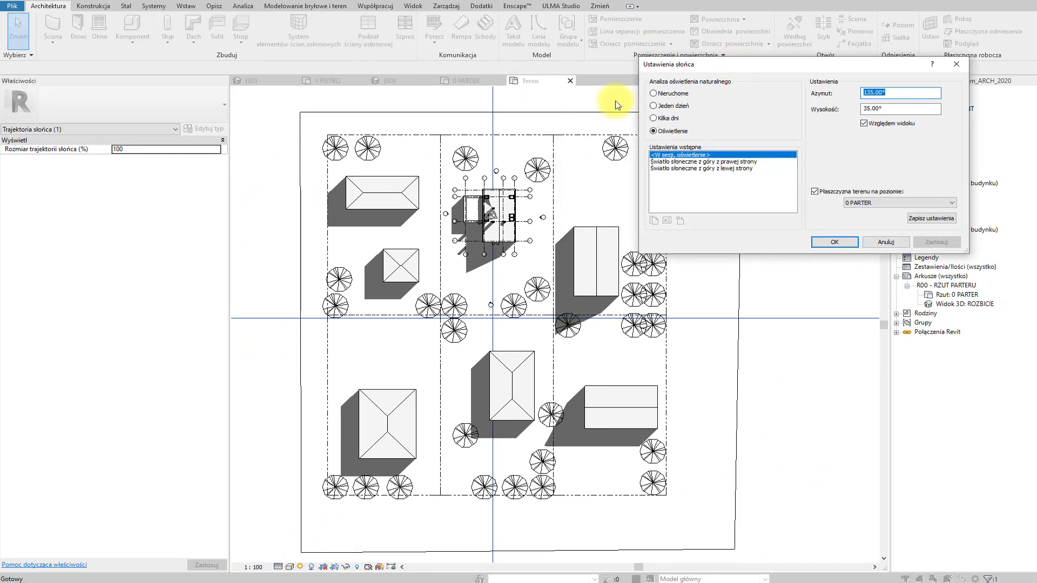
pyautogui.click(669, 107)
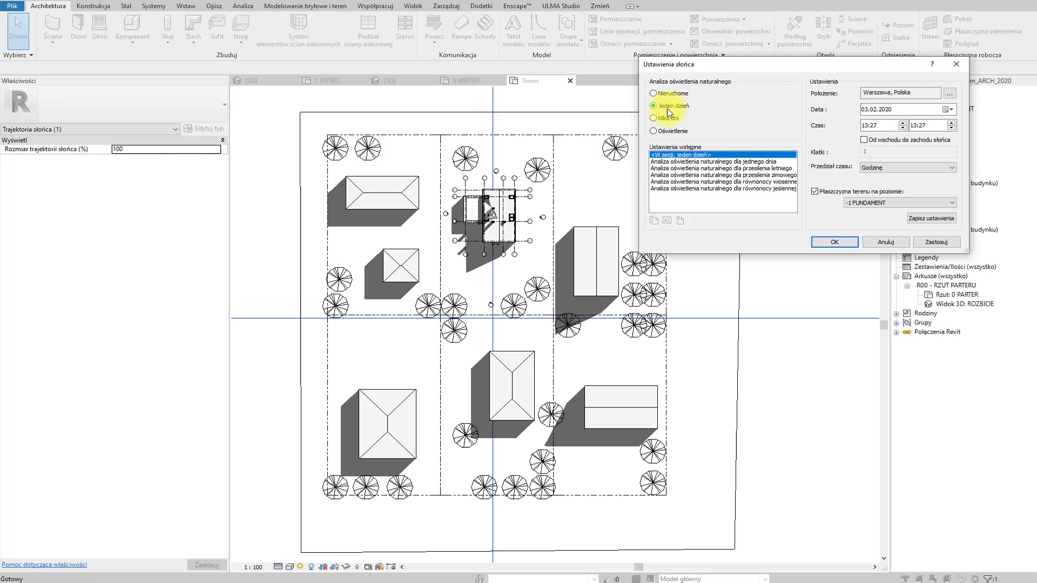
pyautogui.click(889, 141)
pyautogui.click(878, 168)
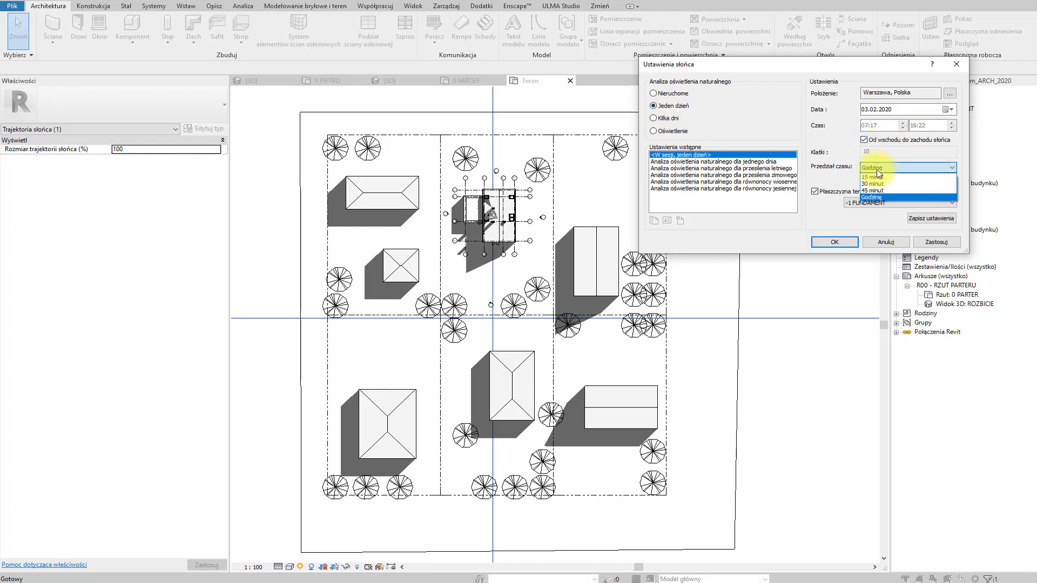
pyautogui.click(879, 177)
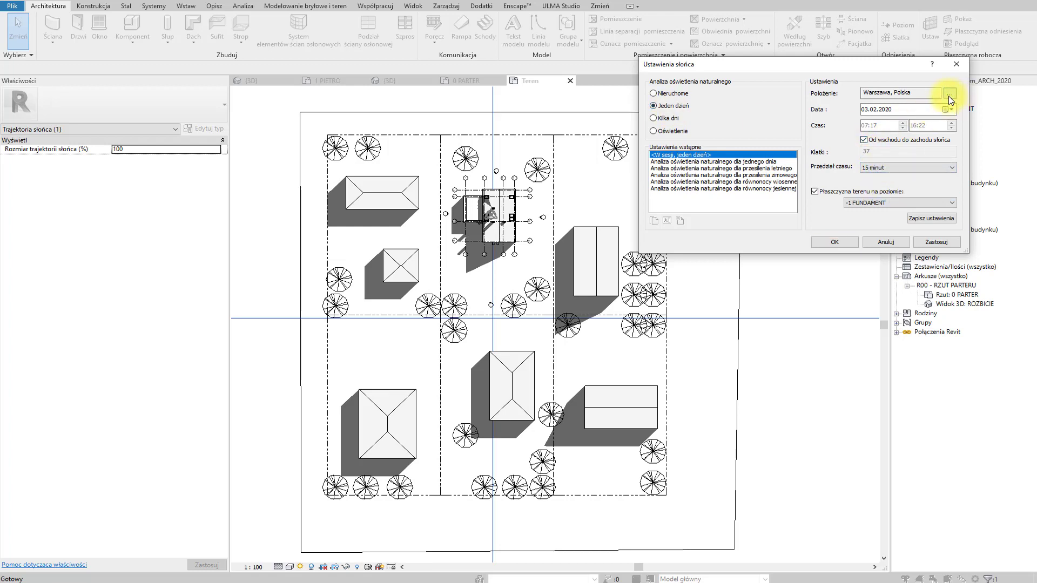
pyautogui.click(949, 95)
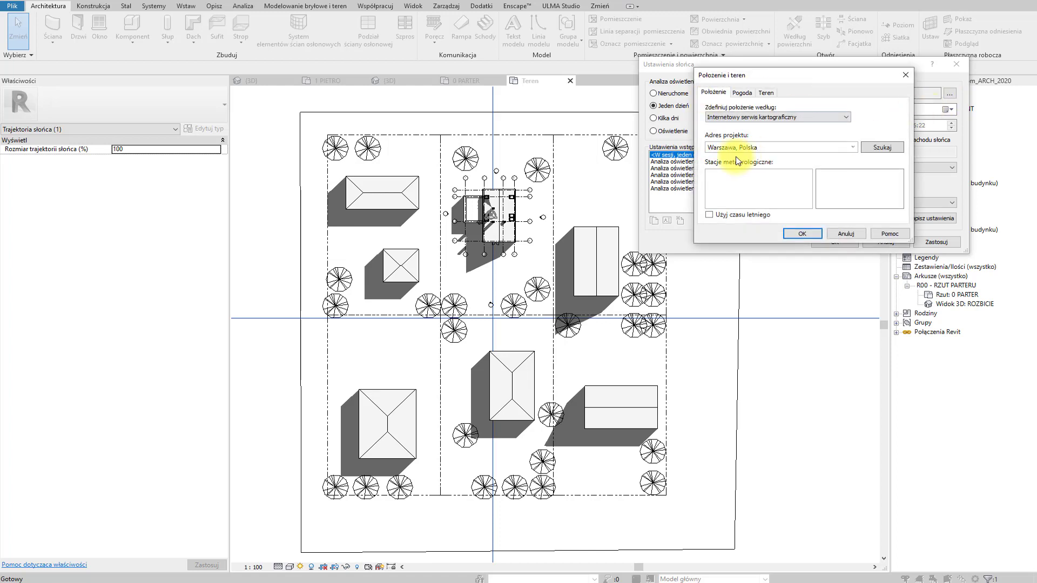
pyautogui.click(802, 235)
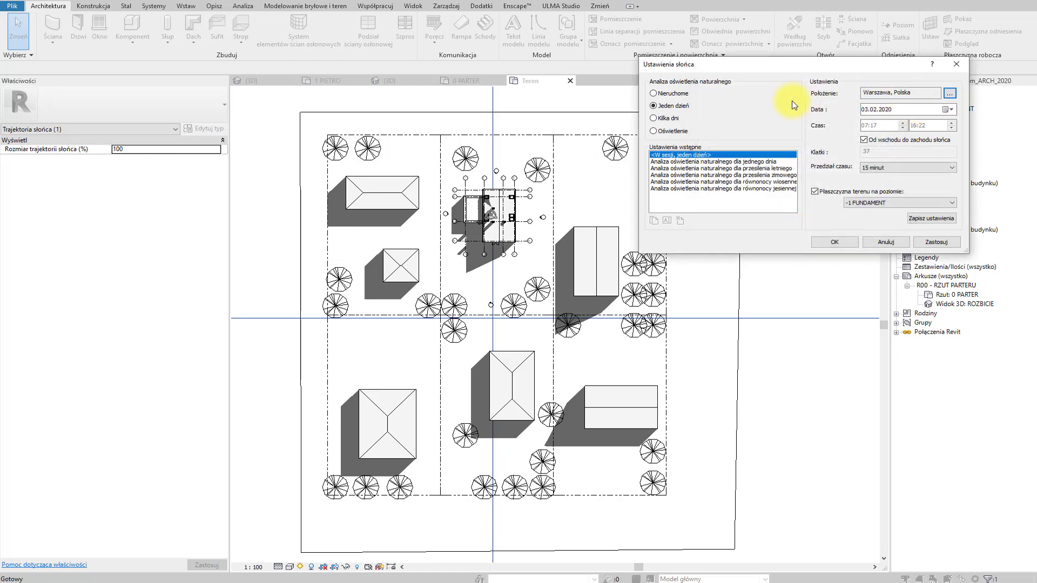
# Choose the spring equinox preset, sunrise to sunset at 15-minute intervals, and confirm.
pyautogui.click(776, 161)
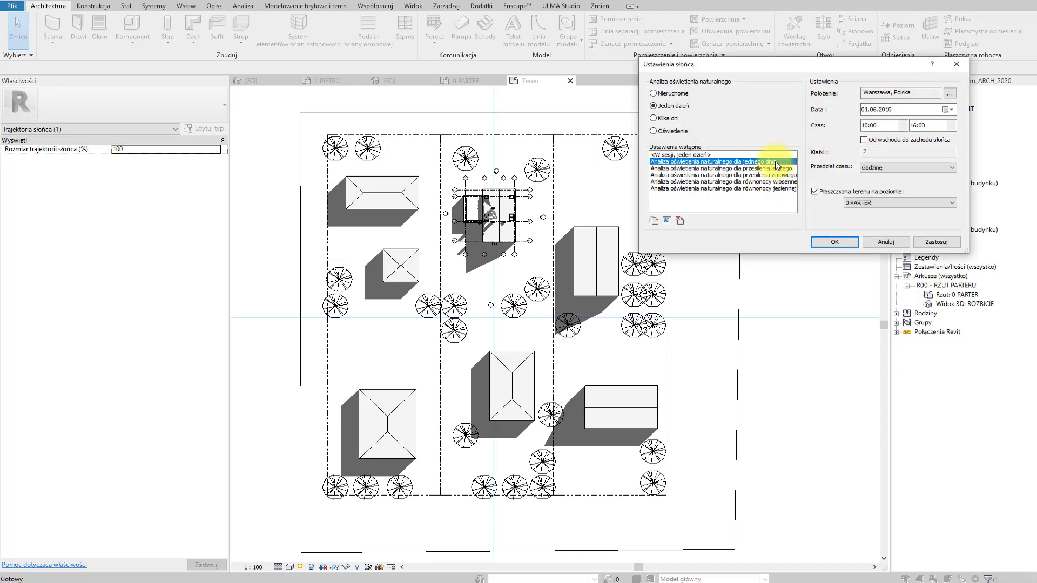
pyautogui.click(774, 175)
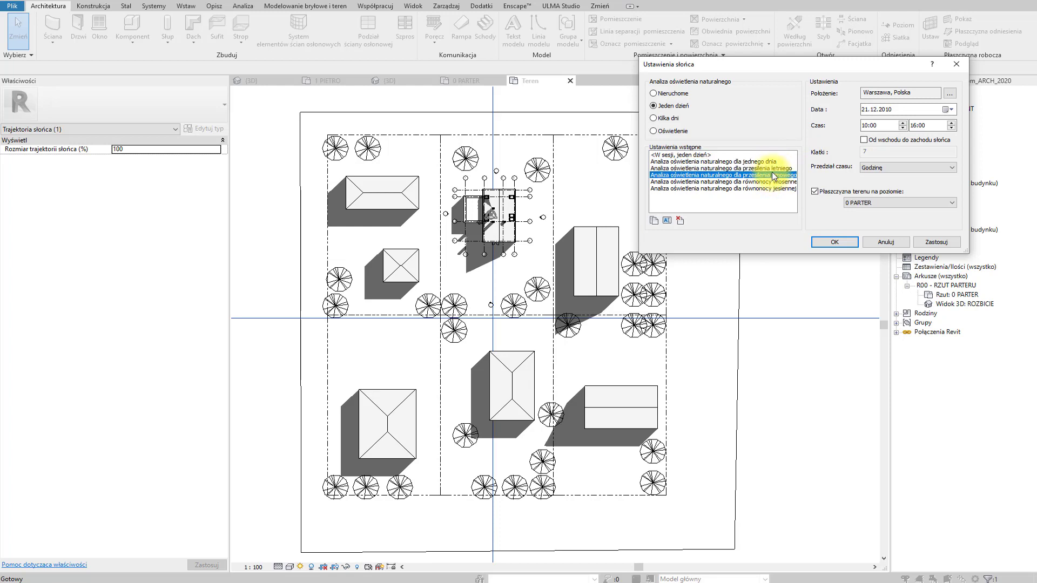
pyautogui.click(770, 182)
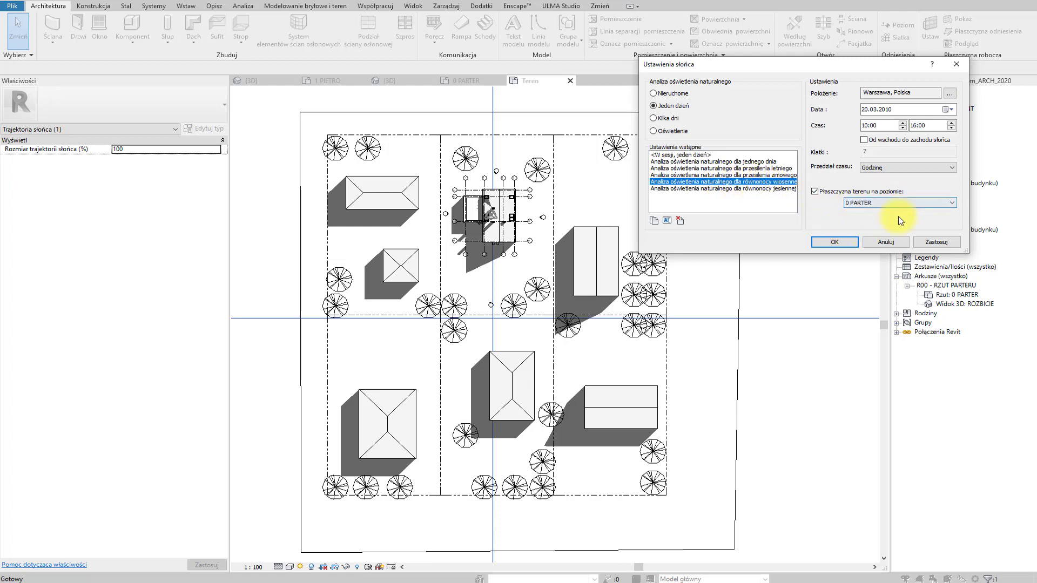
pyautogui.click(887, 174)
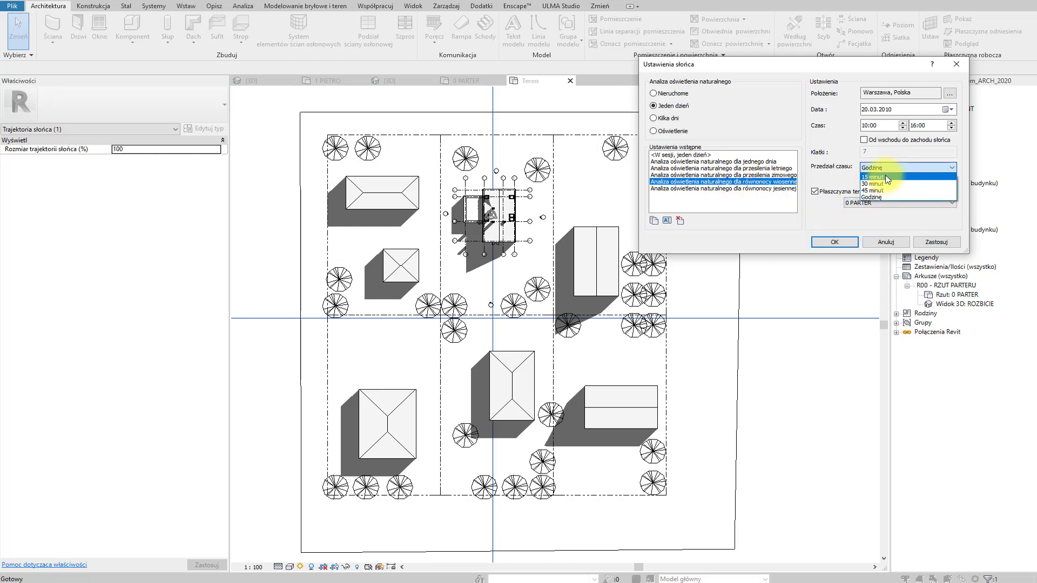
pyautogui.click(886, 175)
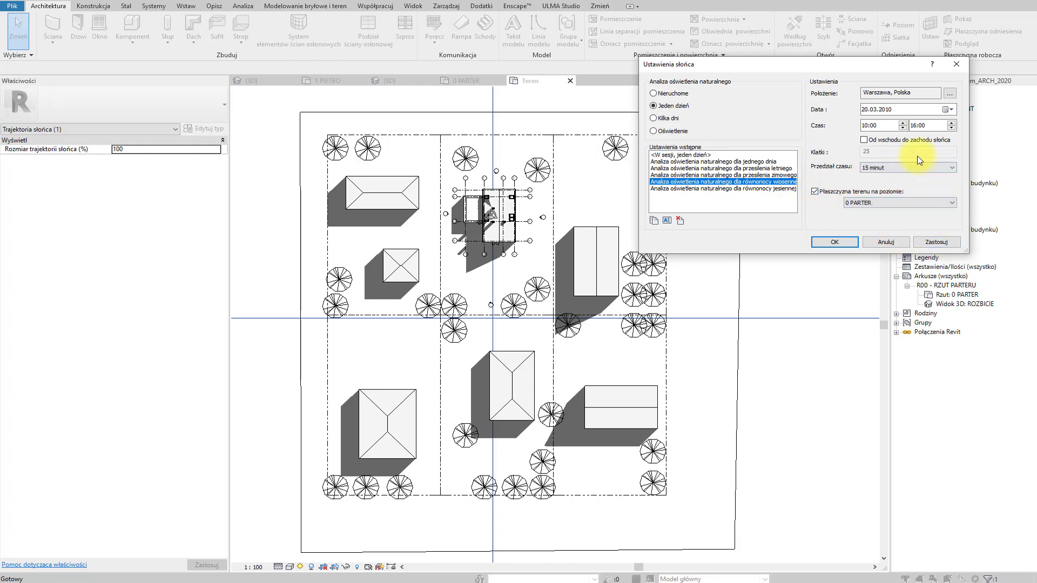
pyautogui.click(907, 140)
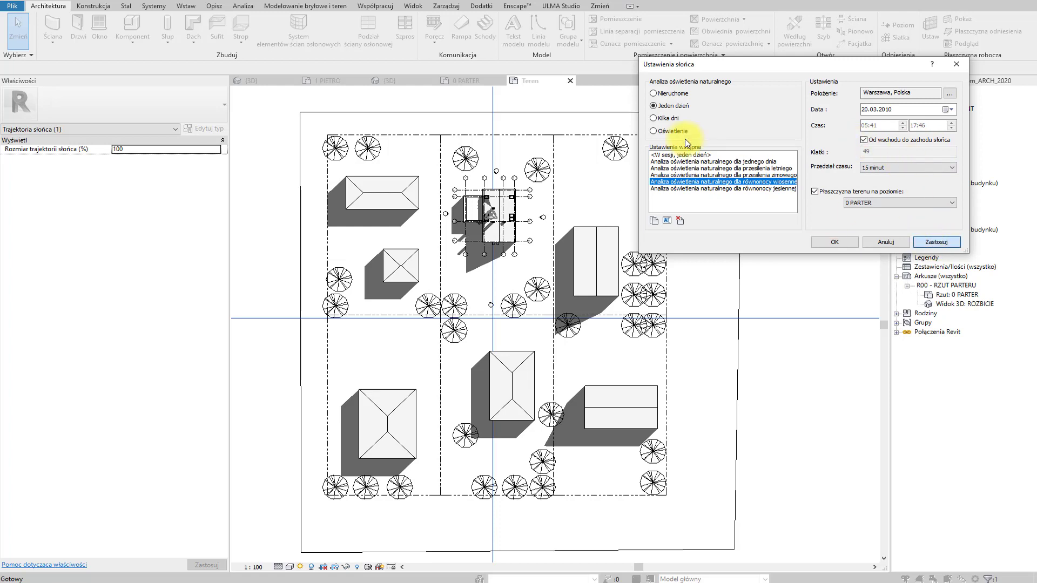
pyautogui.click(826, 244)
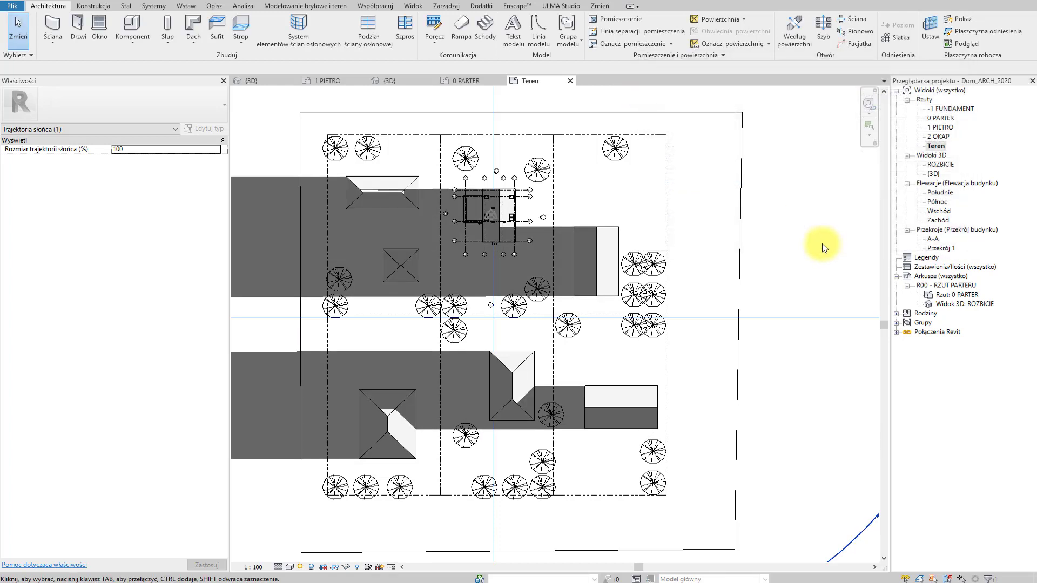
# Start Preview Solar Study and step forward four frames.
pyautogui.click(301, 567)
pyautogui.click(300, 569)
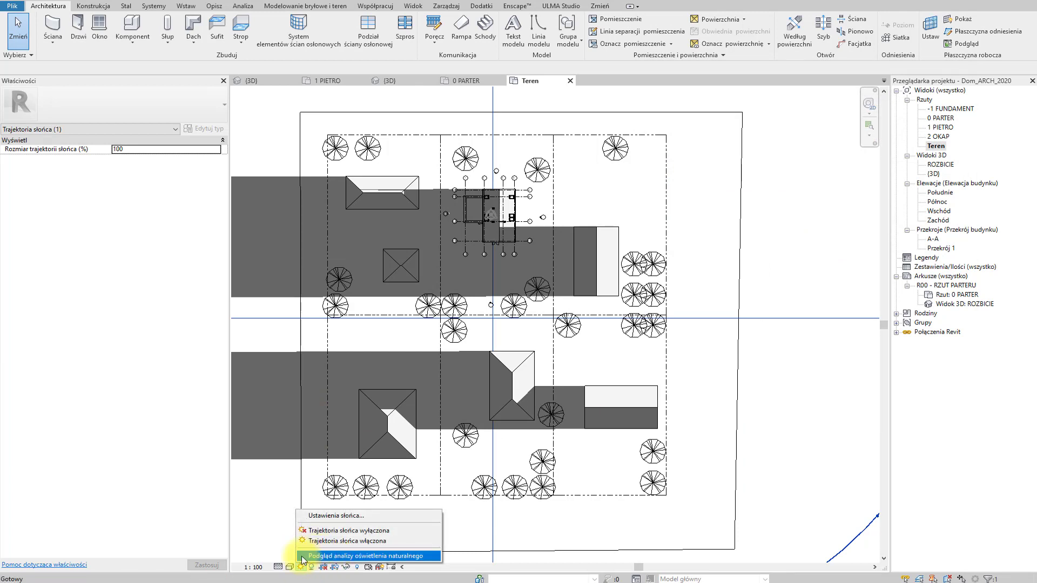
pyautogui.click(420, 557)
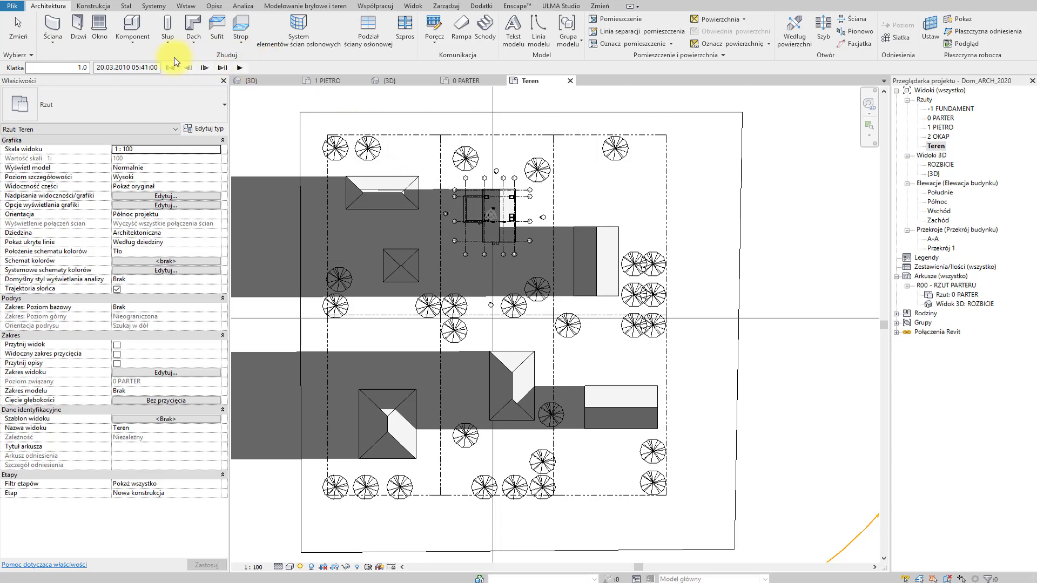
pyautogui.click(205, 68)
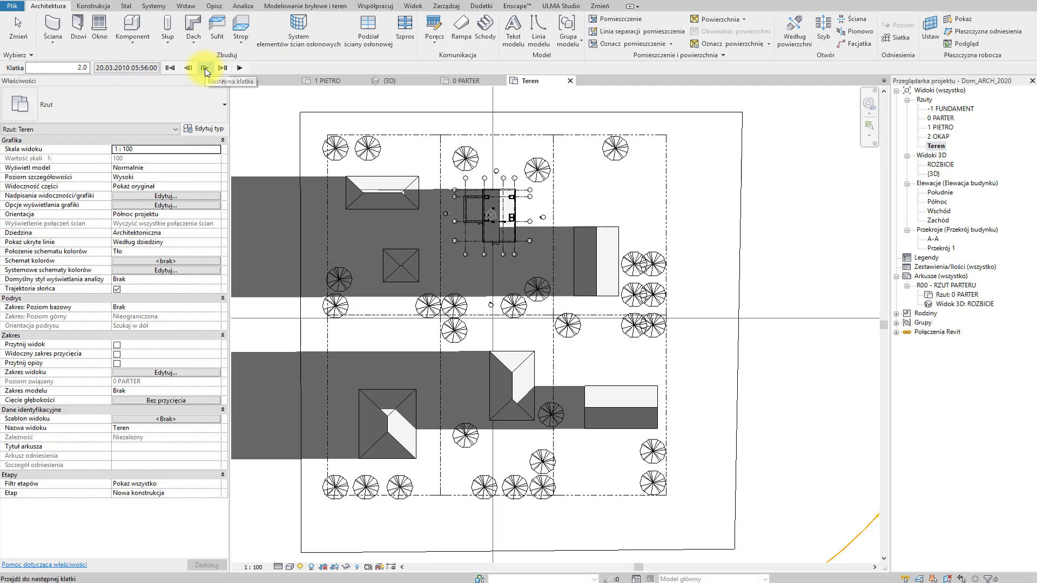
pyautogui.click(205, 68)
pyautogui.click(205, 68)
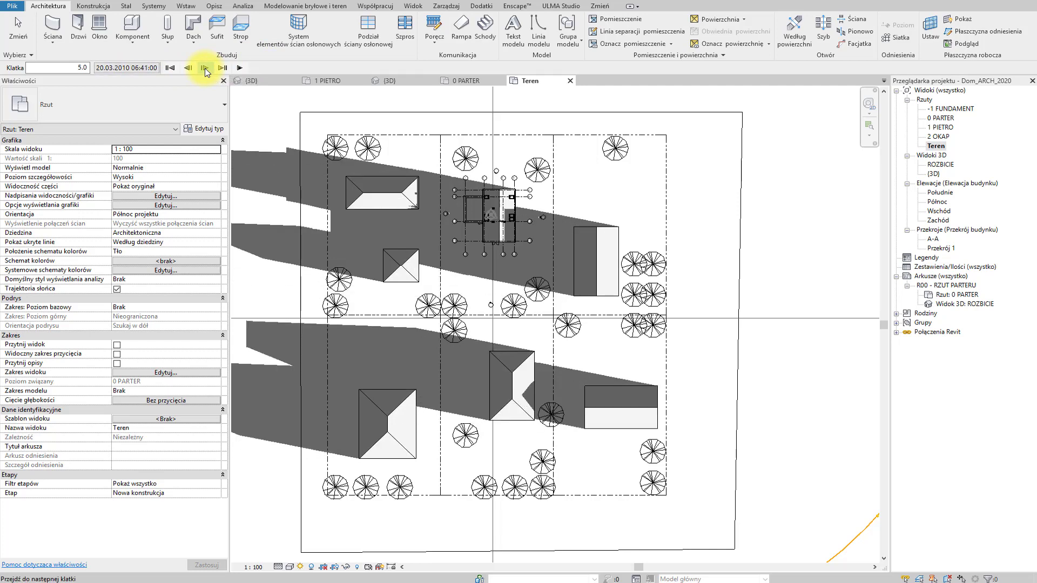
pyautogui.click(205, 68)
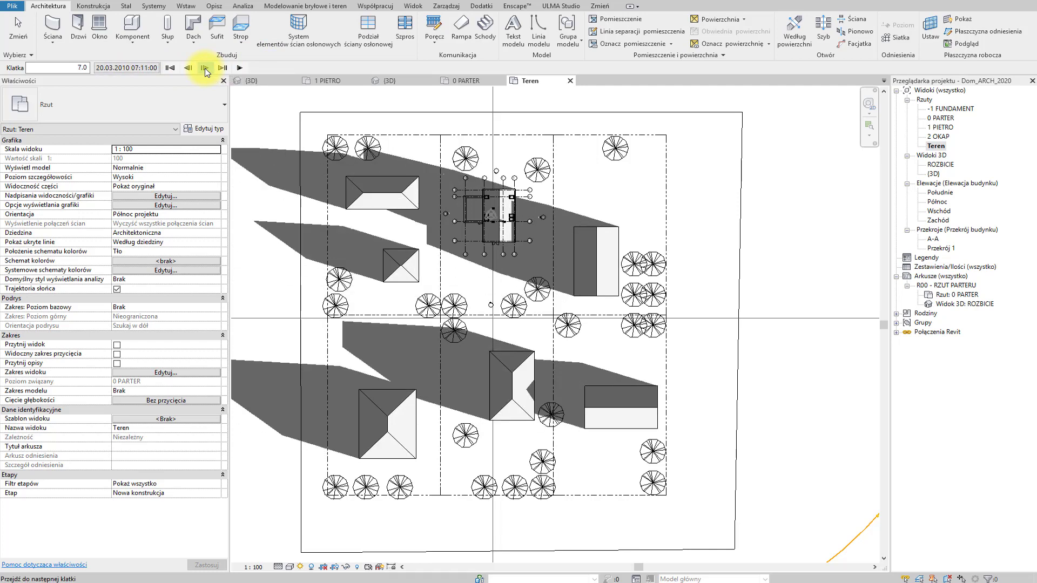
# Play the 49-frame equinox study twice, then step to frame 17 at 09:41.
pyautogui.click(242, 67)
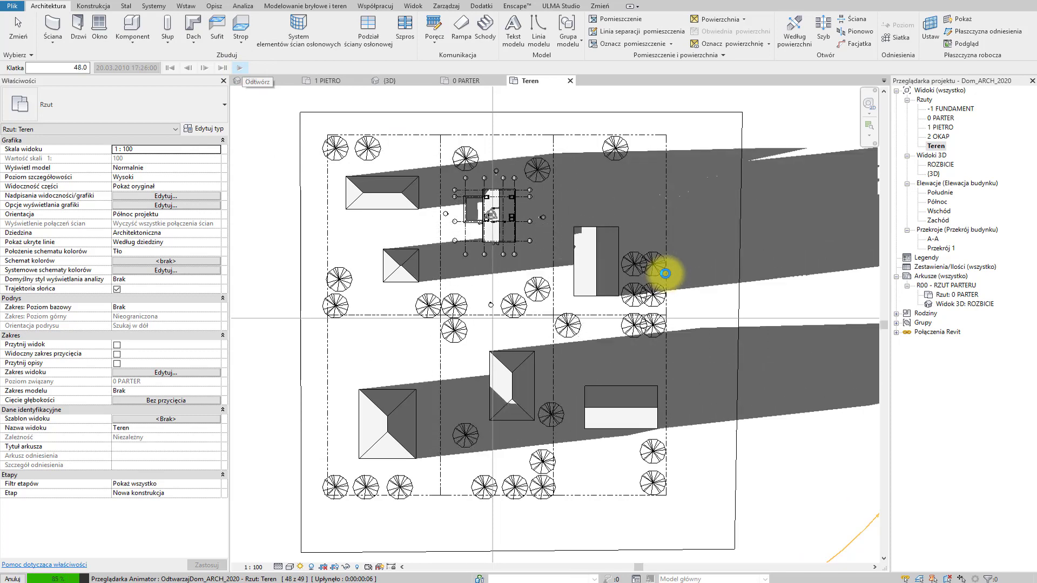
pyautogui.click(241, 65)
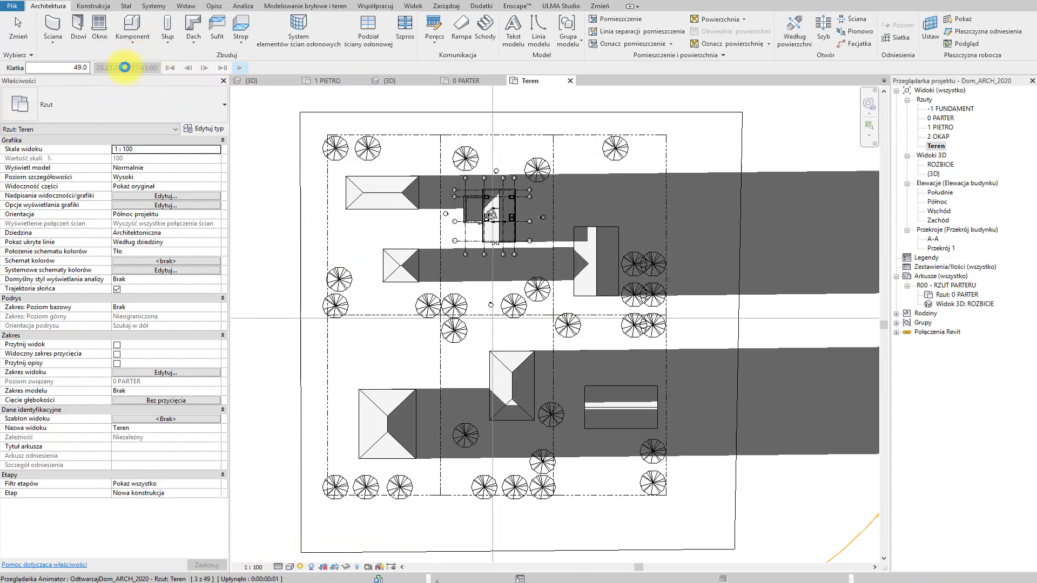
pyautogui.click(207, 70)
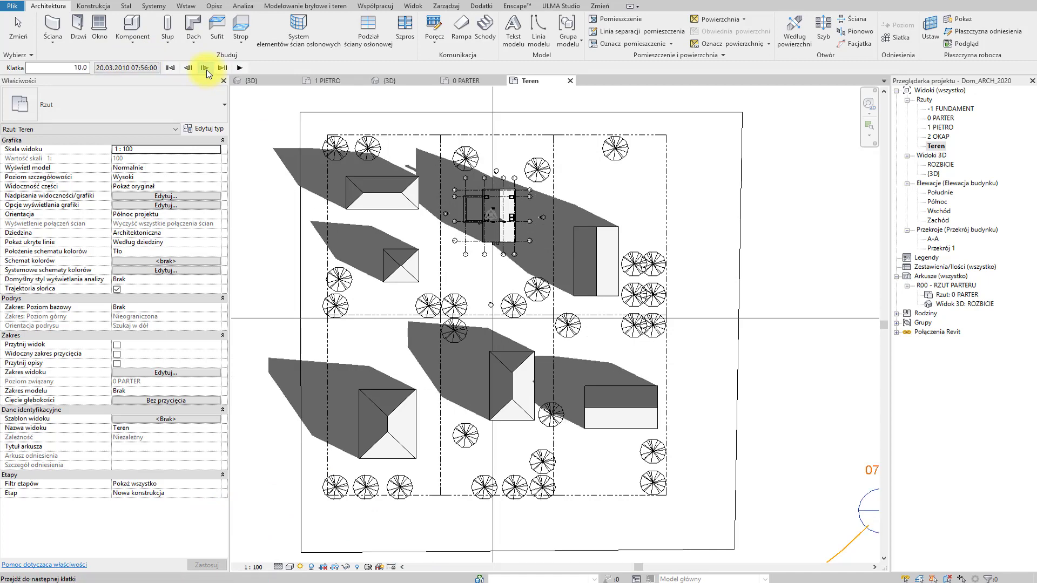
pyautogui.click(207, 70)
pyautogui.click(205, 67)
pyautogui.click(206, 68)
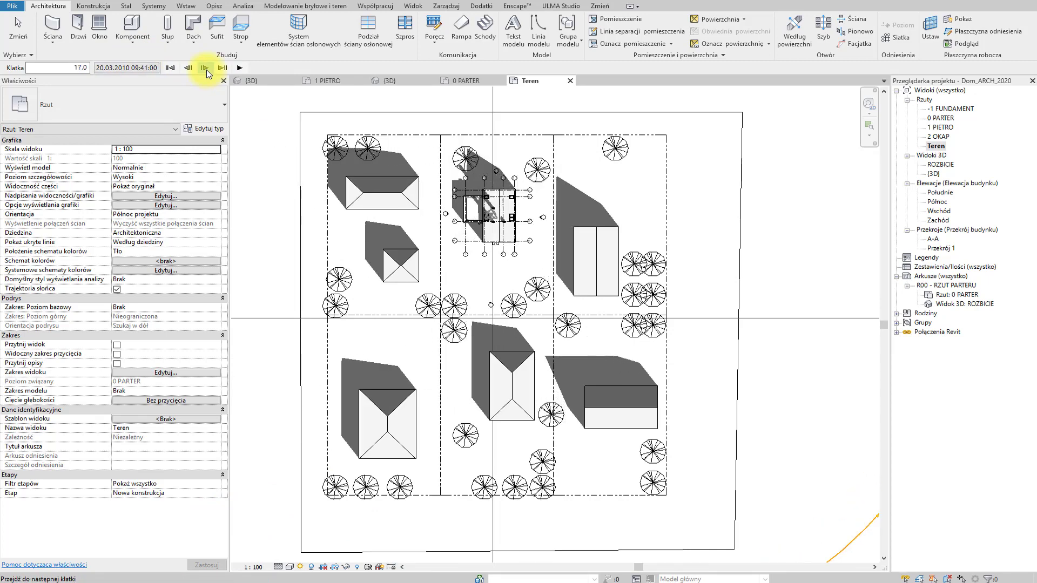
pyautogui.click(205, 68)
pyautogui.click(205, 68)
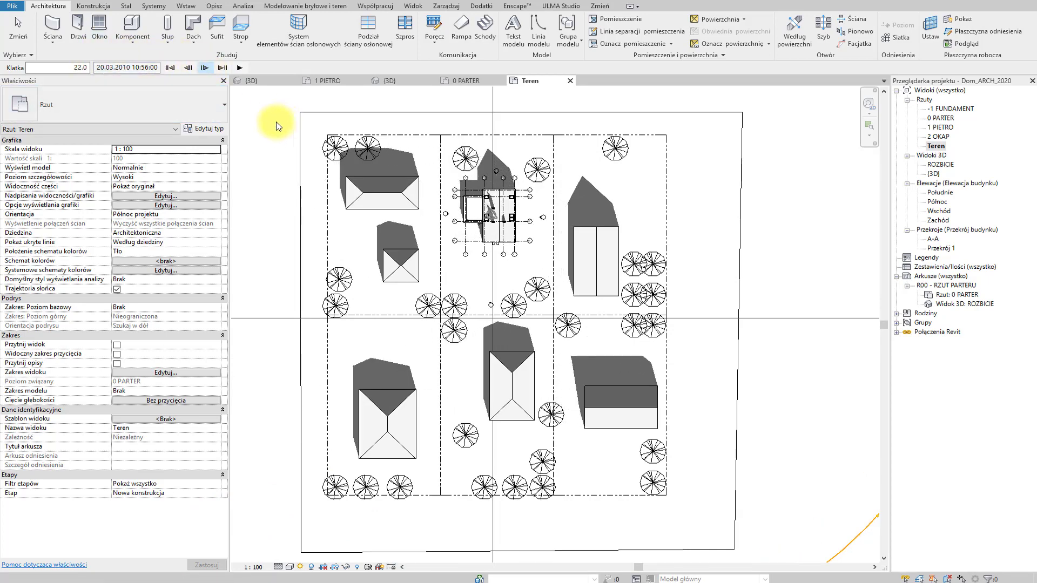
# Zoom out to show the full sun path and replay the study to frame 22, 10:56.
pyautogui.scroll(-3, 378, 294)
pyautogui.scroll(-1, 410, 281)
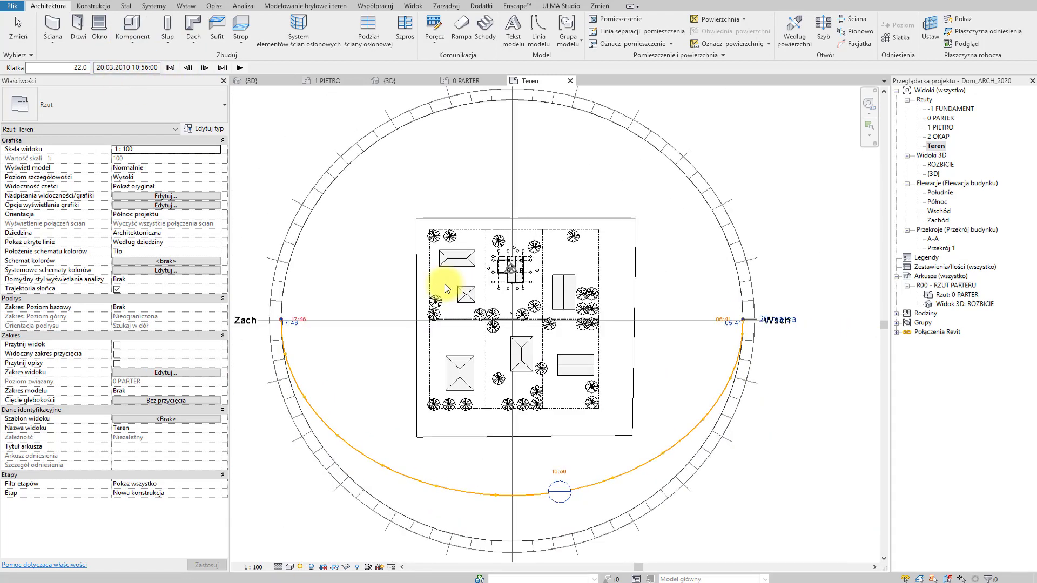
pyautogui.scroll(1, 470, 345)
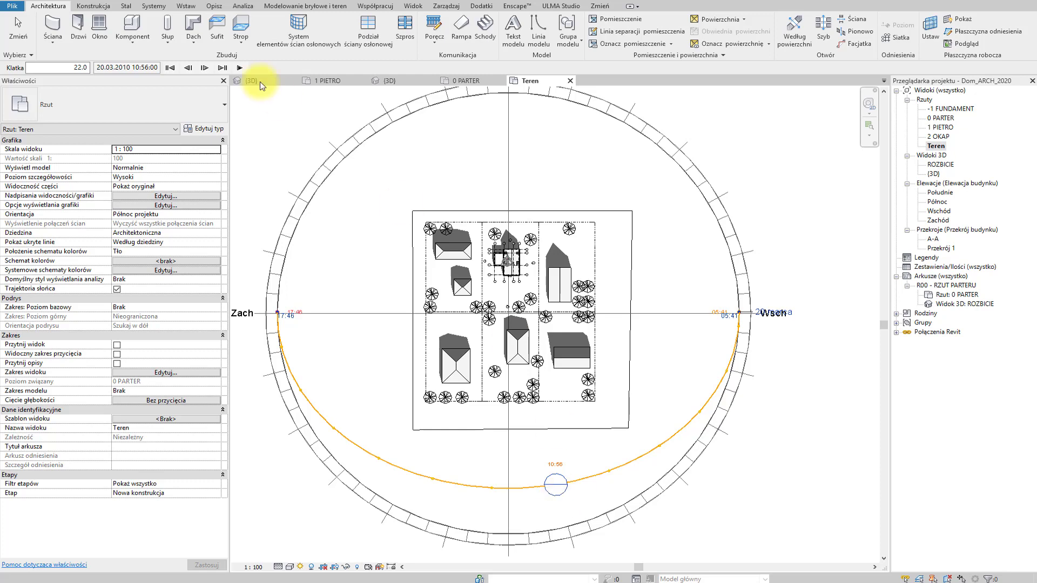
pyautogui.click(242, 68)
# Apply the winter solstice preset, 21.12.2010 10:00–16:00 hourly, and play its shadows twice.
pyautogui.click(300, 566)
pyautogui.click(317, 516)
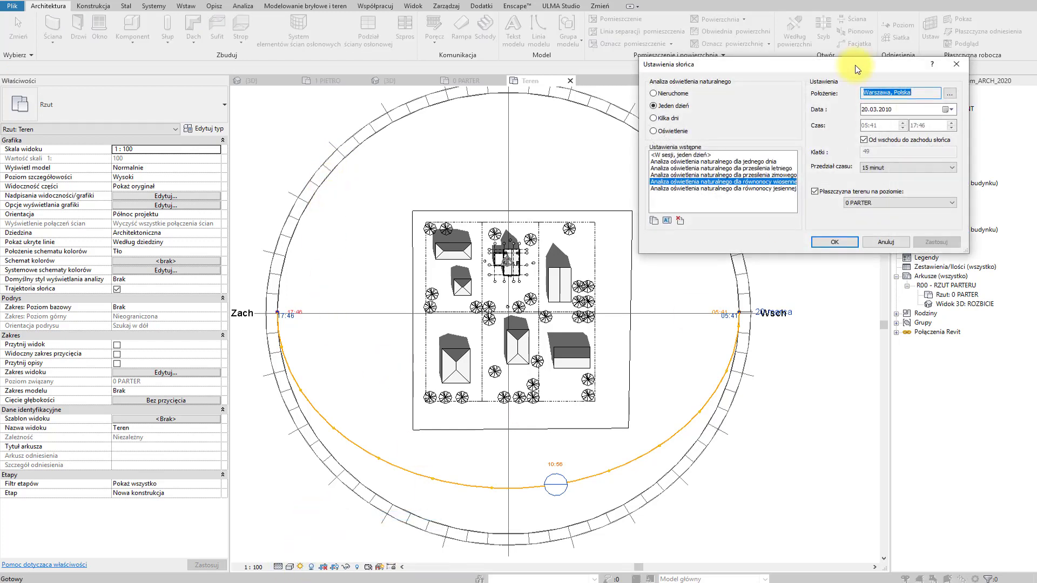
pyautogui.click(769, 174)
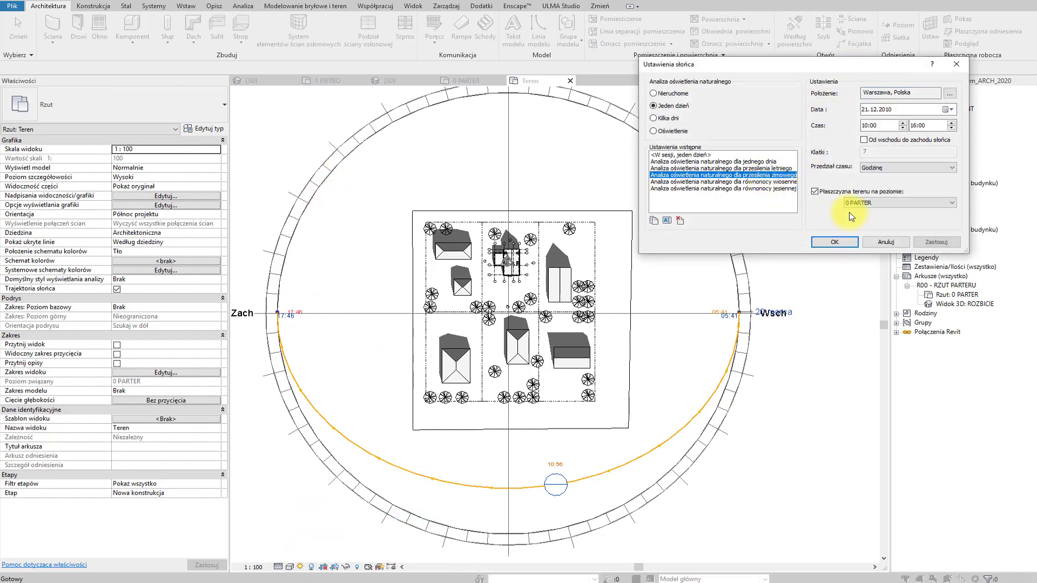
pyautogui.click(936, 241)
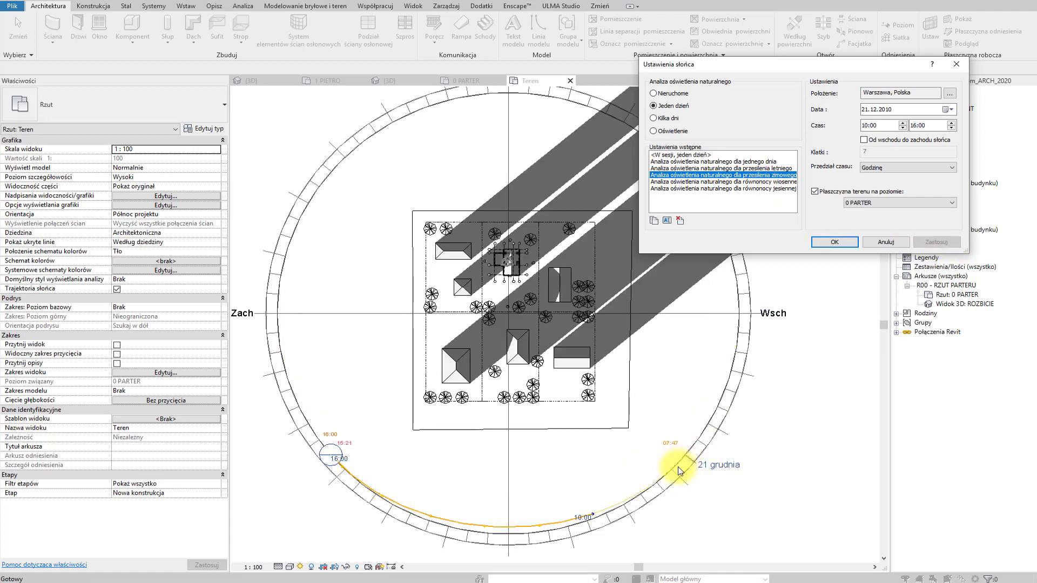
pyautogui.click(834, 242)
pyautogui.click(238, 67)
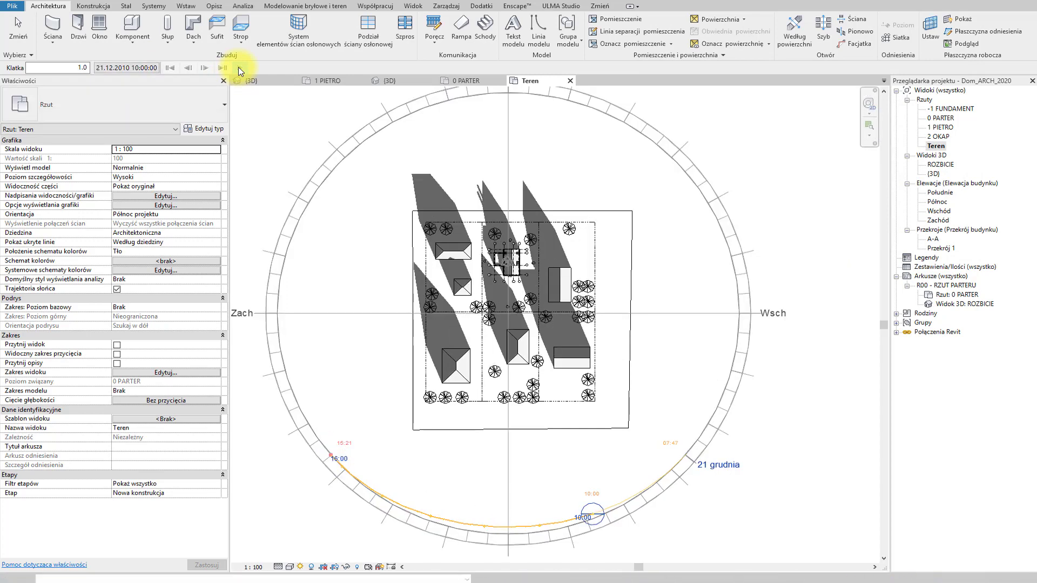
pyautogui.click(238, 67)
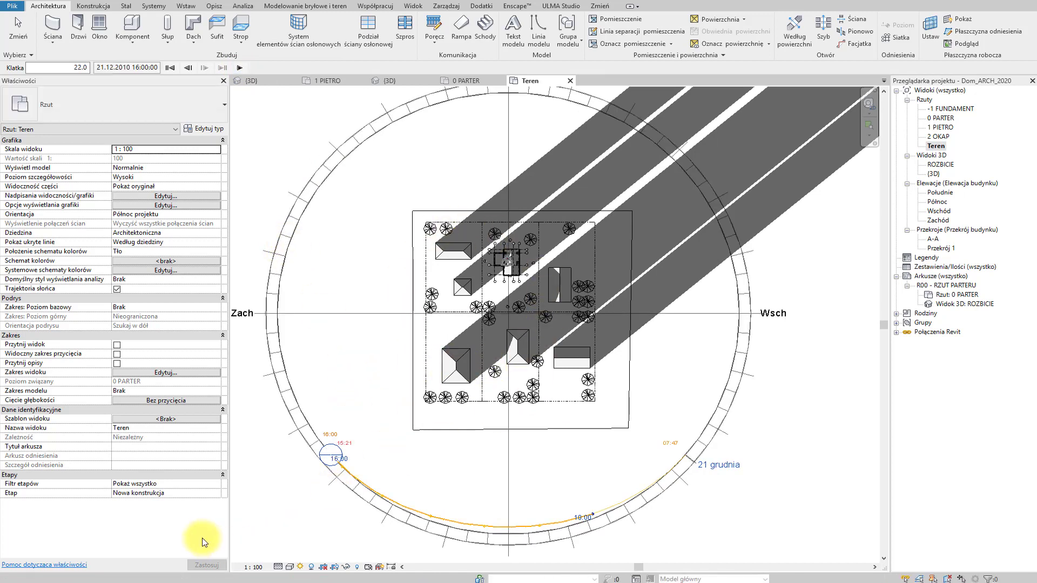
pyautogui.click(300, 567)
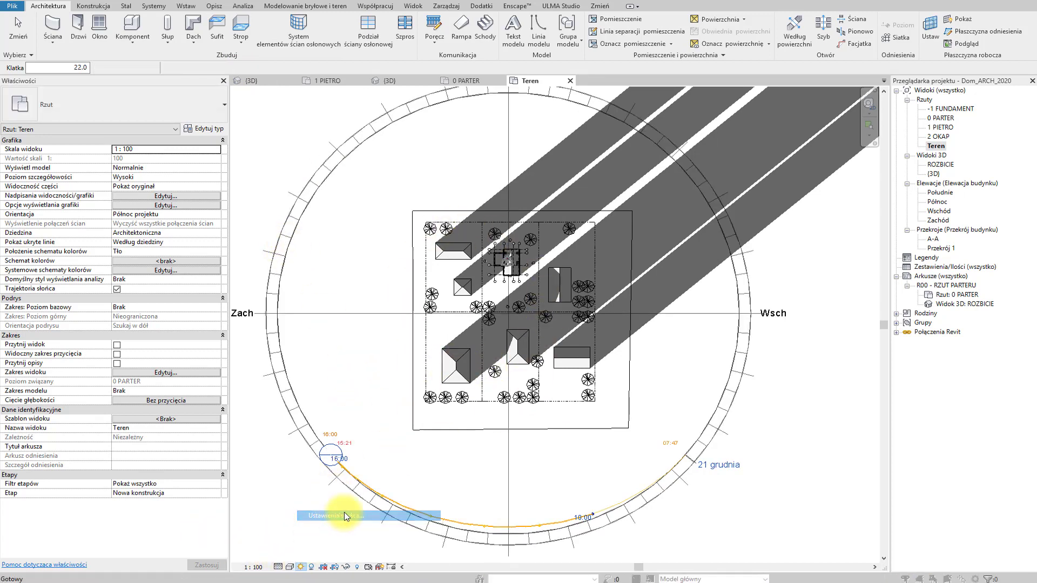
# Apply the summer solstice preset, 21.06.2010 10:00–16:00 hourly, and play its shadows twice.
pyautogui.click(345, 512)
pyautogui.click(775, 168)
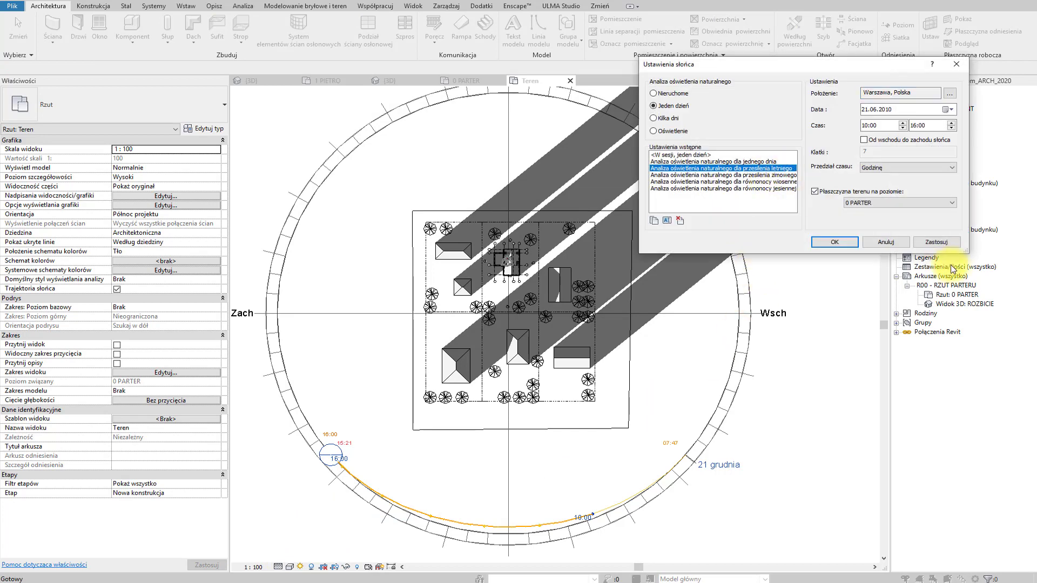
pyautogui.click(935, 241)
pyautogui.click(834, 242)
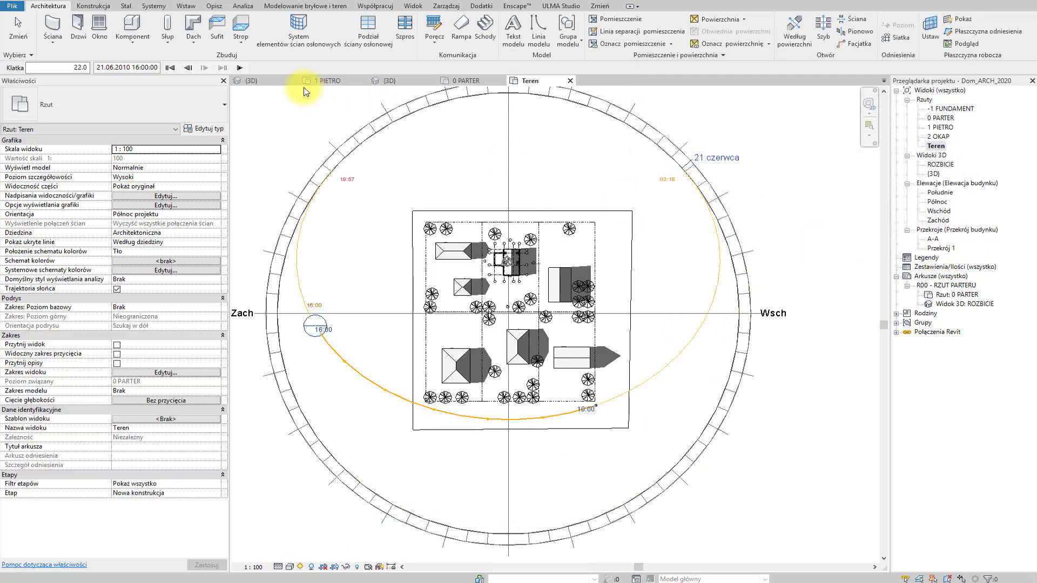
pyautogui.click(240, 68)
pyautogui.click(242, 66)
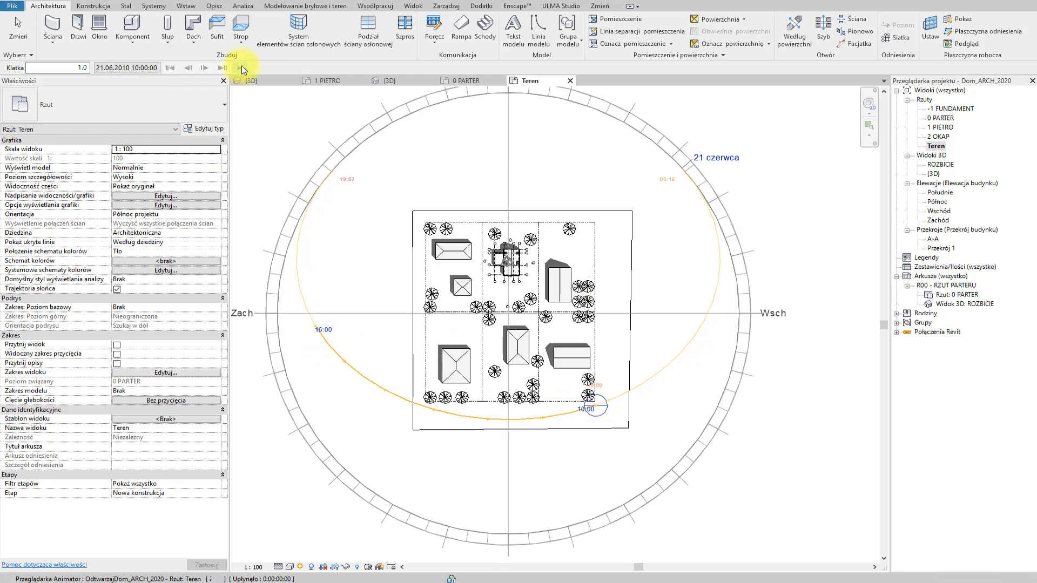
# Change the summer solstice study's time interval to 15 minutes, giving 25 frames.
pyautogui.click(289, 567)
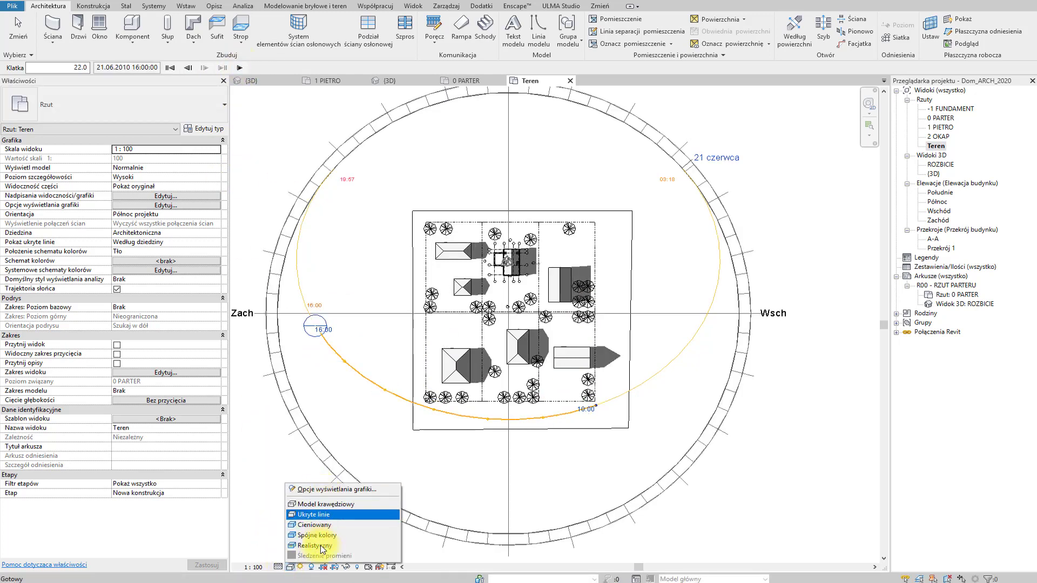
pyautogui.click(300, 566)
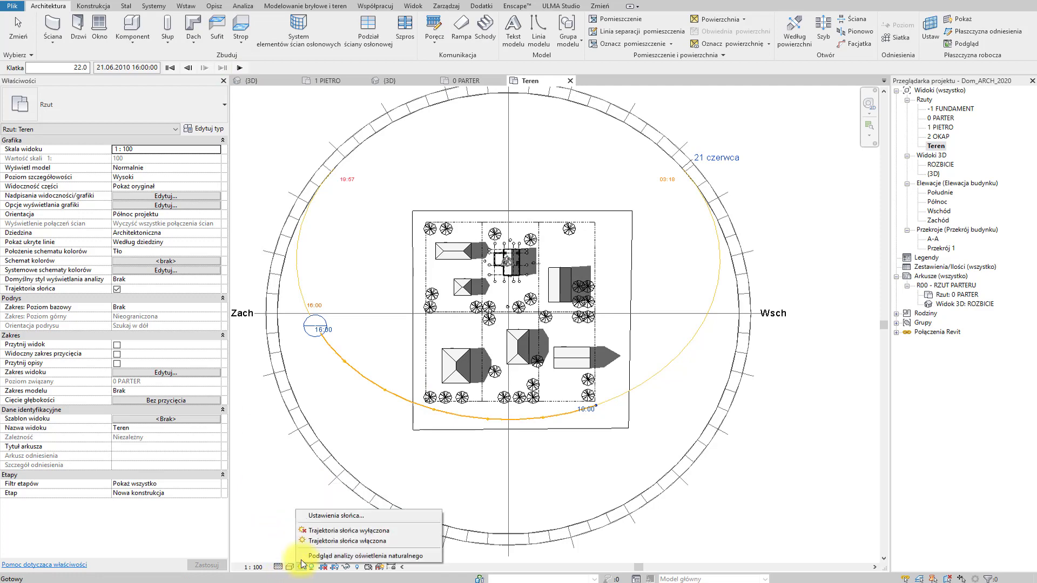
pyautogui.click(323, 515)
pyautogui.click(915, 169)
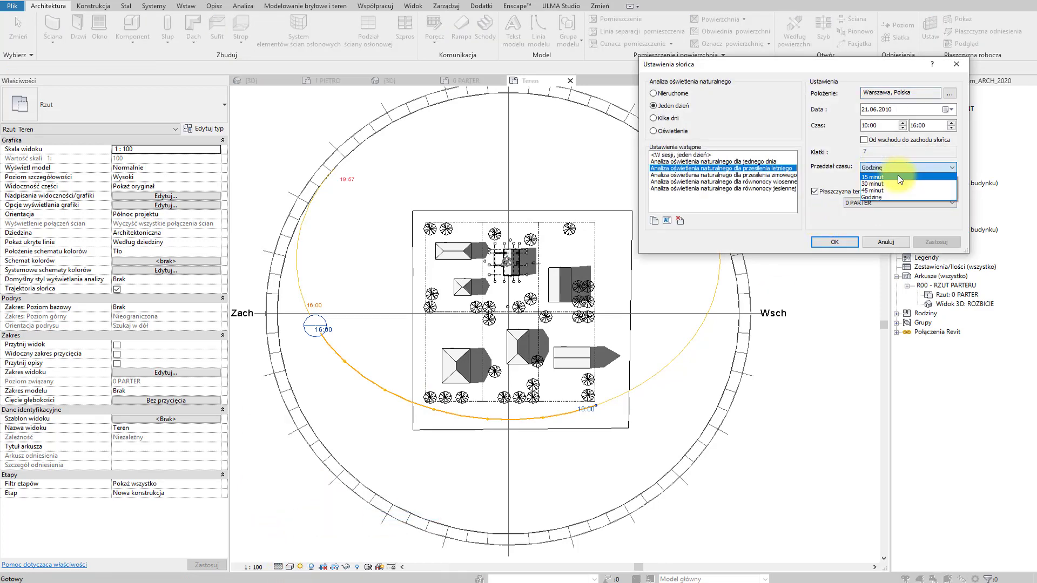
pyautogui.click(872, 179)
pyautogui.click(939, 242)
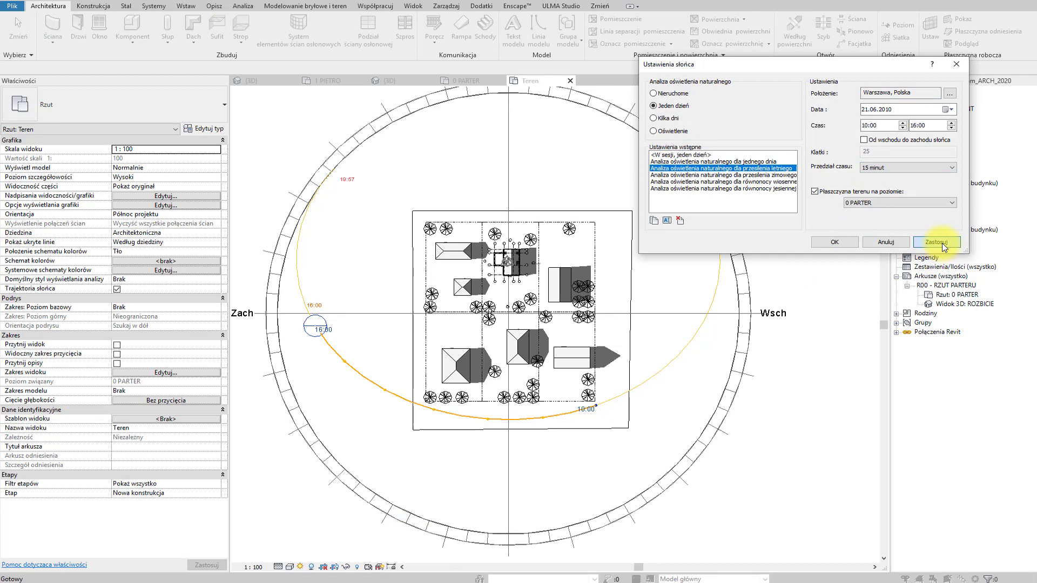
pyautogui.click(835, 242)
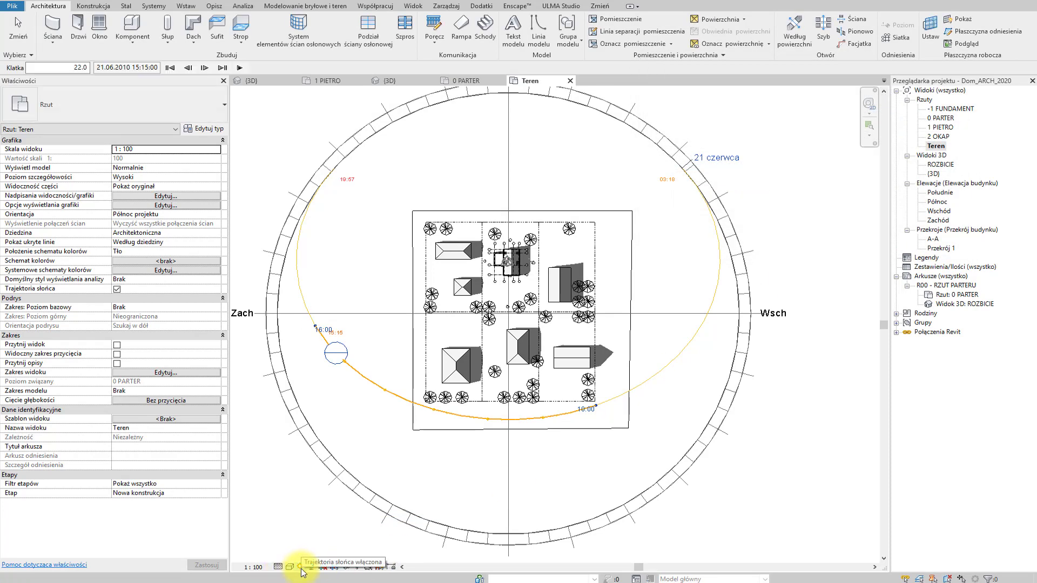
# Play the 15-minute summer shadow animation twice, ending at 15:15.
pyautogui.click(240, 68)
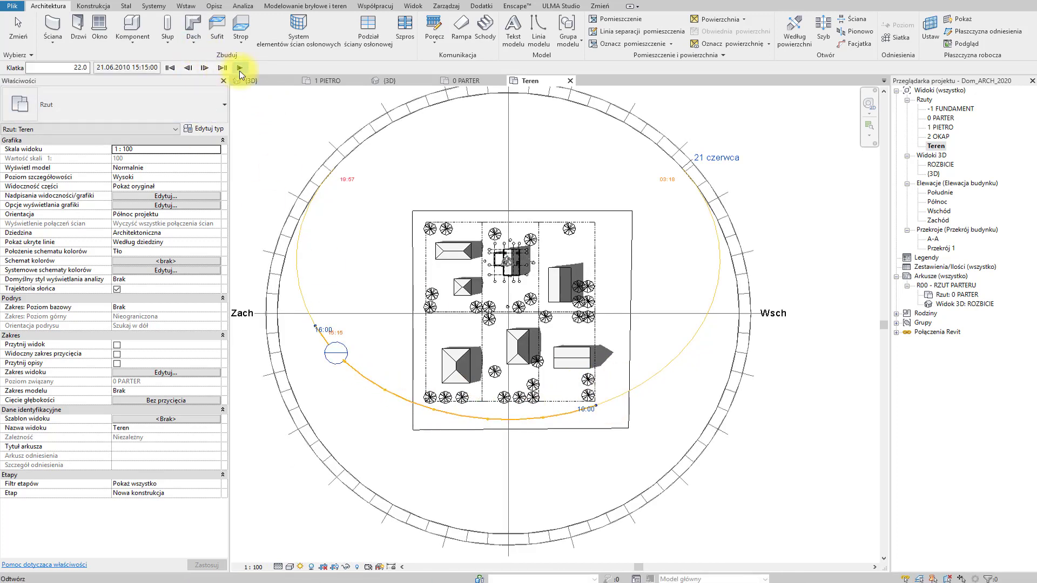
pyautogui.click(239, 68)
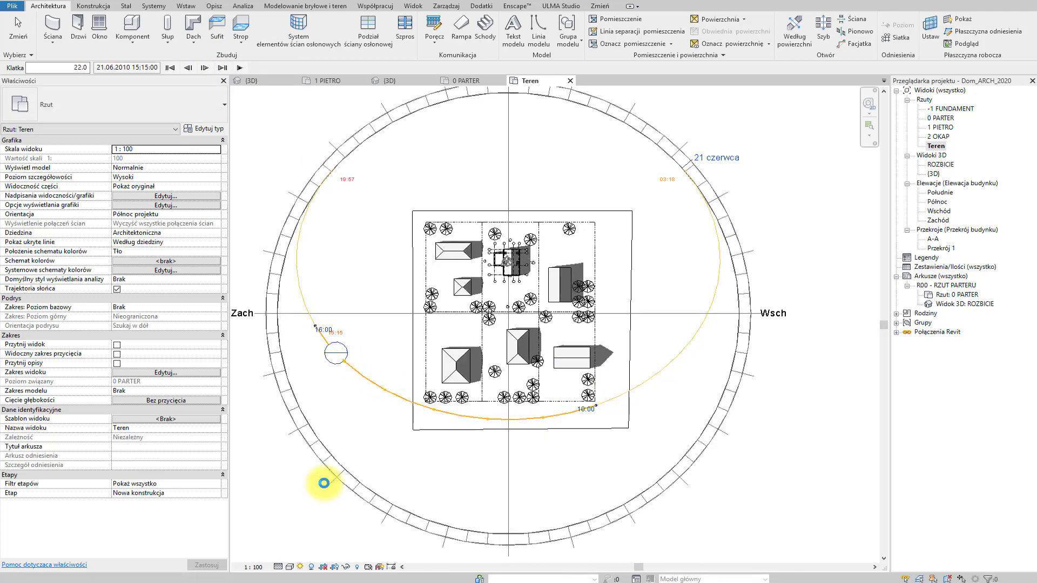
pyautogui.click(301, 571)
# Apply the autumn equinox preset for 22.09.2010 and play its shadows to frame 49.
pyautogui.click(330, 510)
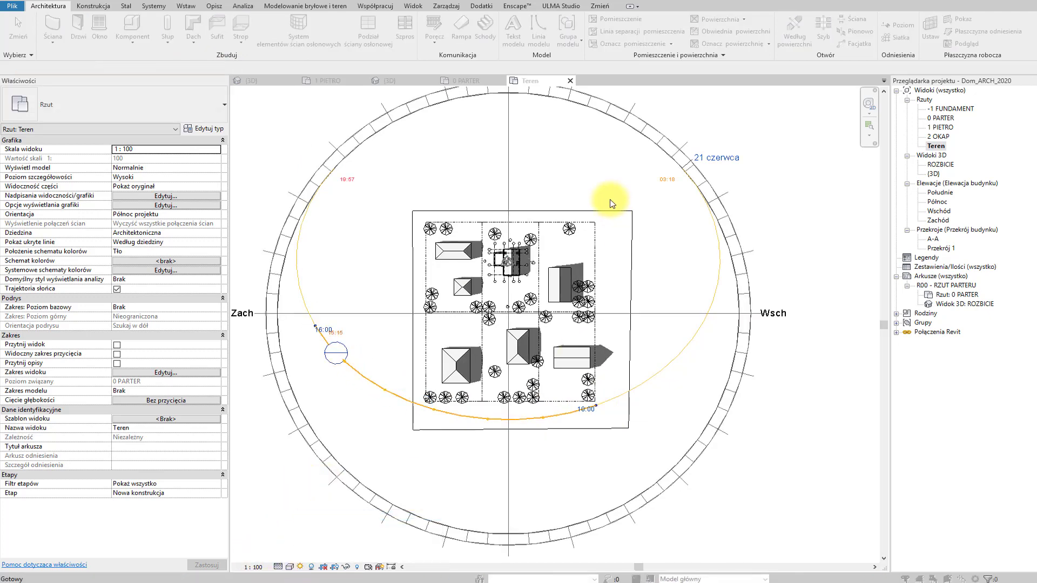
pyautogui.click(755, 175)
pyautogui.click(753, 184)
pyautogui.click(755, 190)
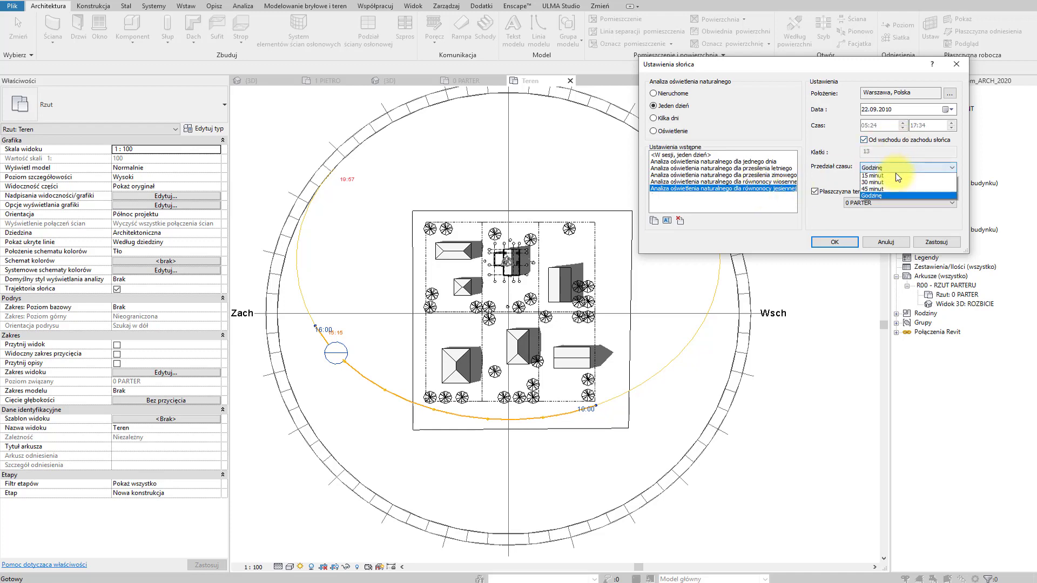
pyautogui.click(935, 243)
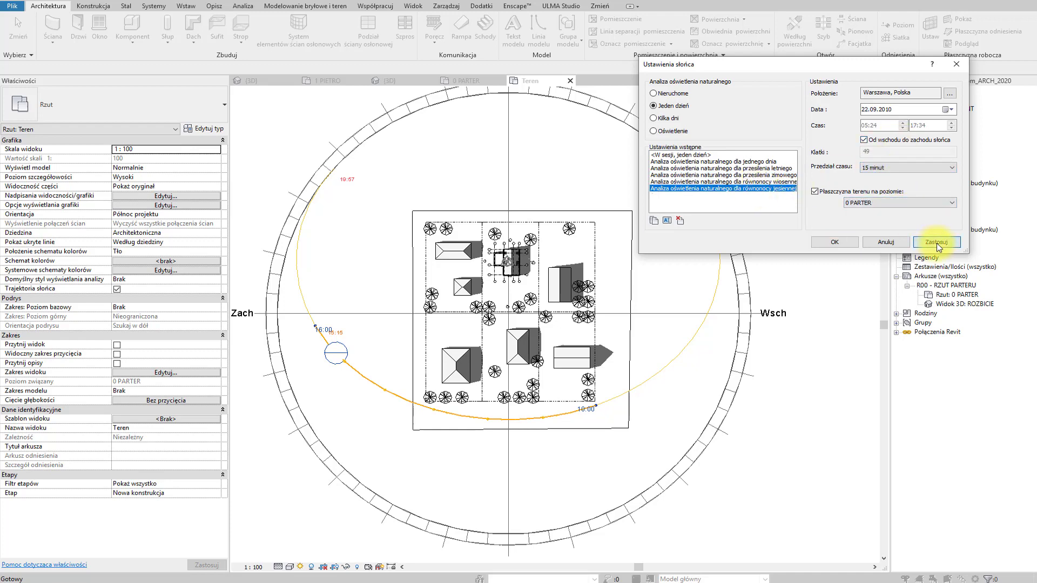
pyautogui.click(834, 242)
pyautogui.click(240, 67)
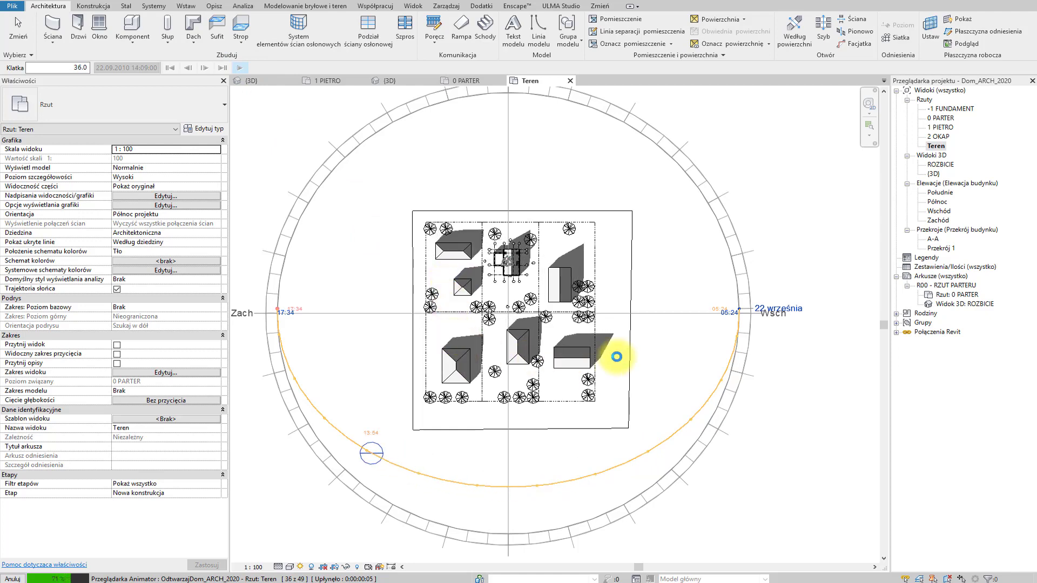
pyautogui.click(572, 352)
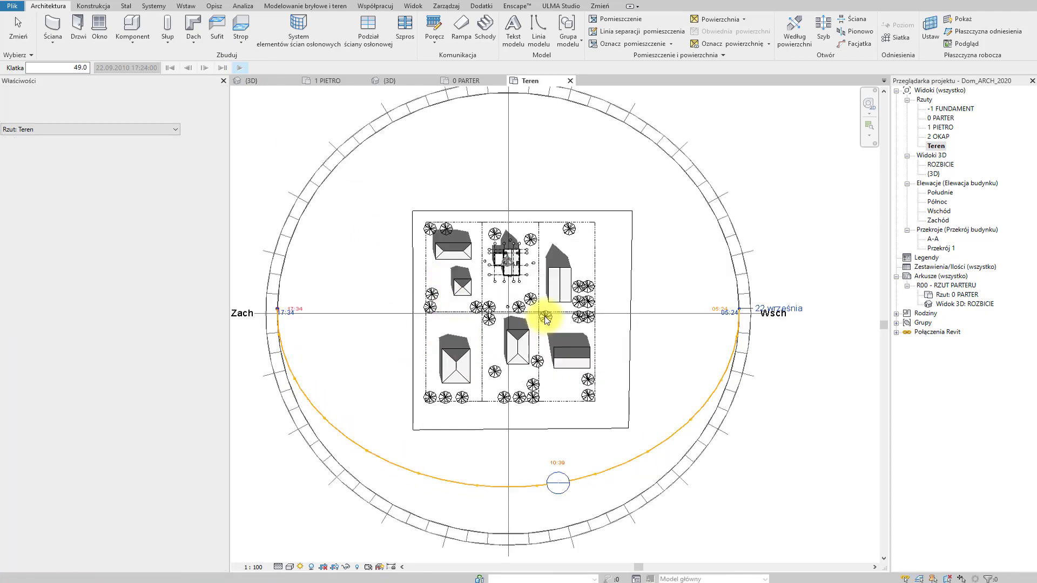
# Step the equinox shadow study back several frames toward early morning.
pyautogui.scroll(4, 491, 324)
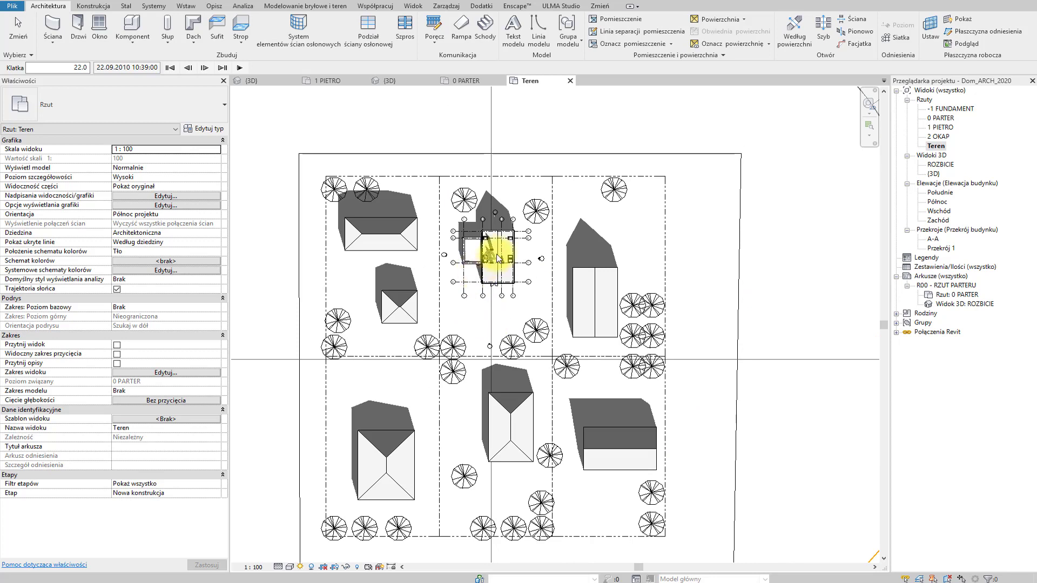
pyautogui.scroll(-2, 497, 299)
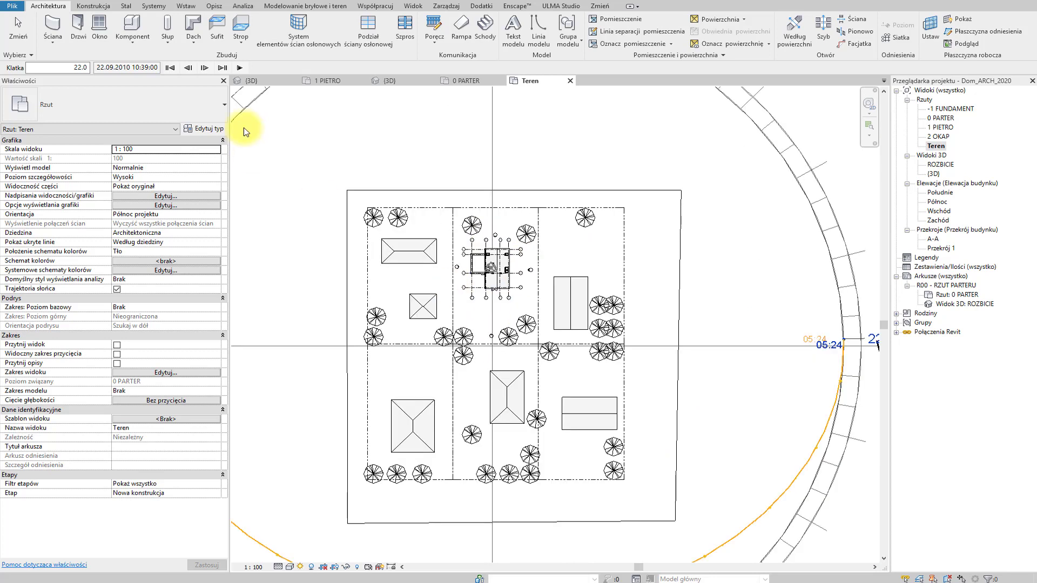
pyautogui.click(204, 68)
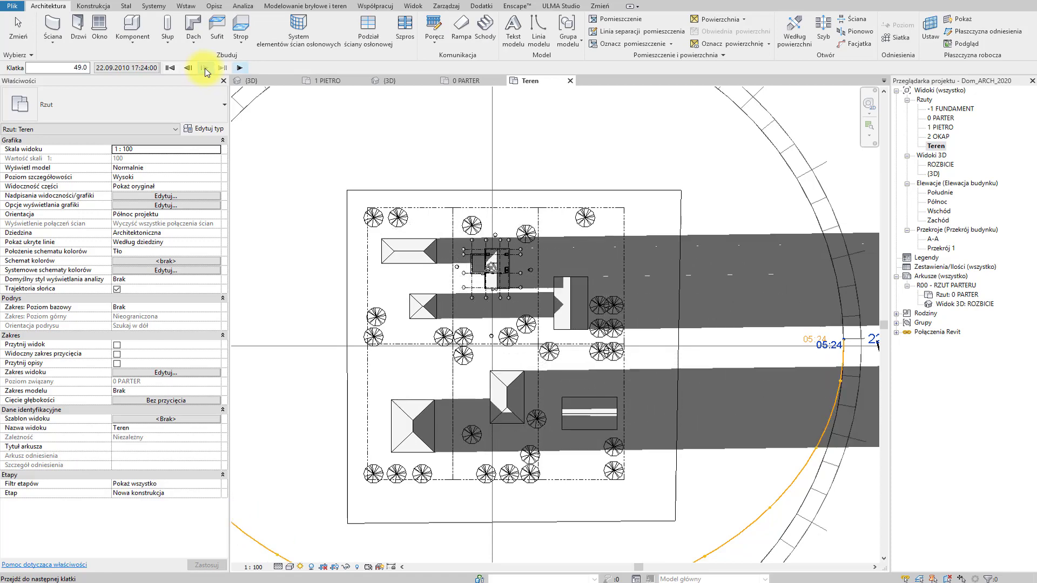
pyautogui.click(188, 68)
pyautogui.click(188, 68)
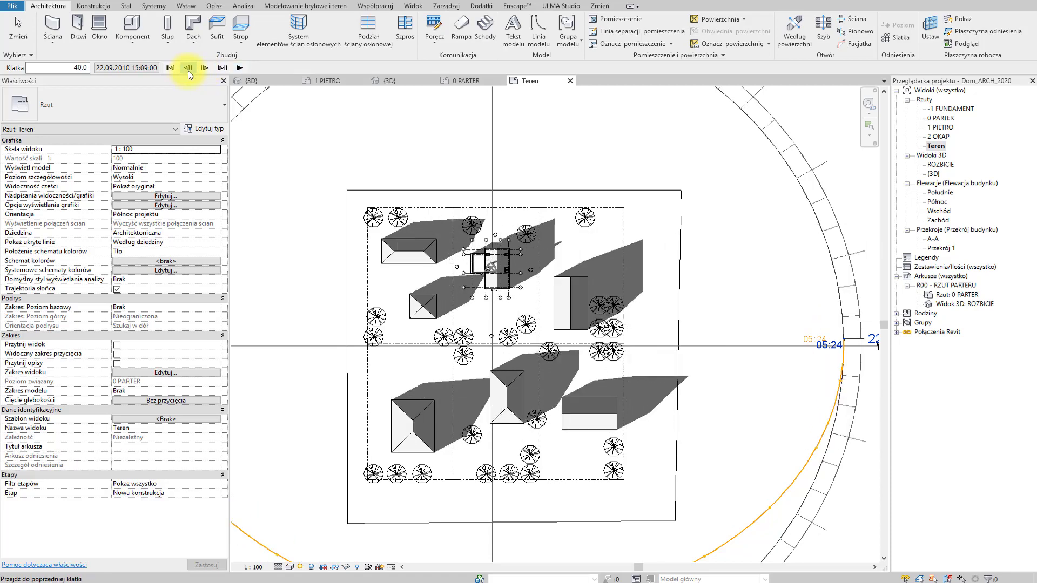
pyautogui.click(188, 68)
pyautogui.click(187, 68)
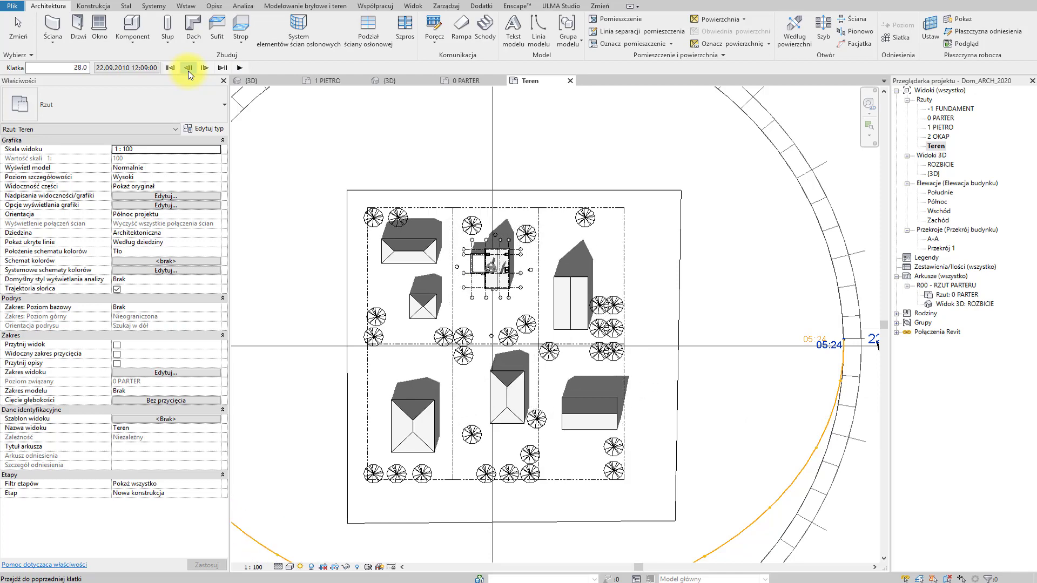
pyautogui.click(187, 68)
# Step back to the first frame at 05:24, then forward one frame to 05:39.
pyautogui.click(188, 68)
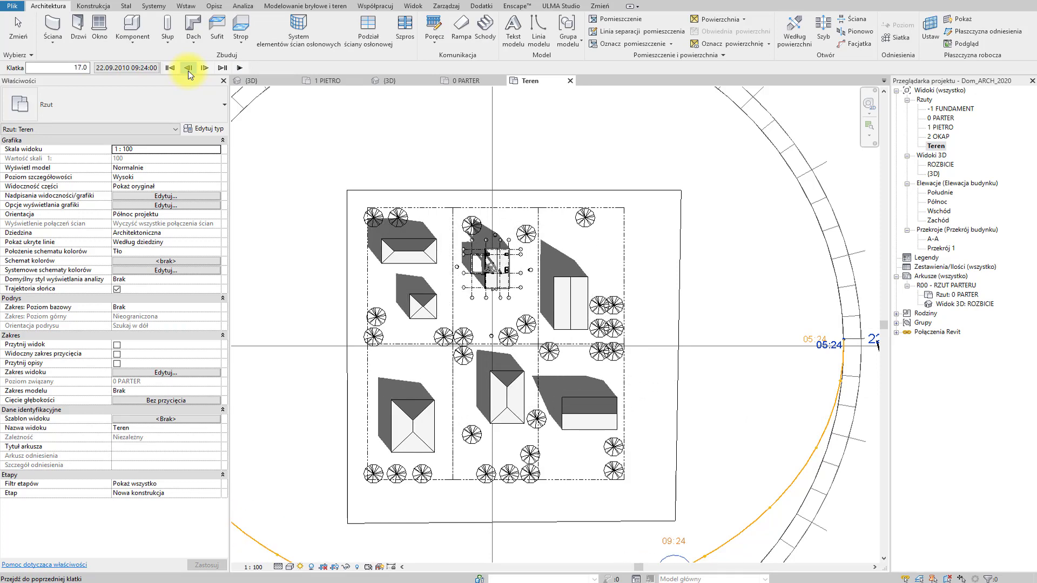
pyautogui.click(187, 68)
pyautogui.click(188, 68)
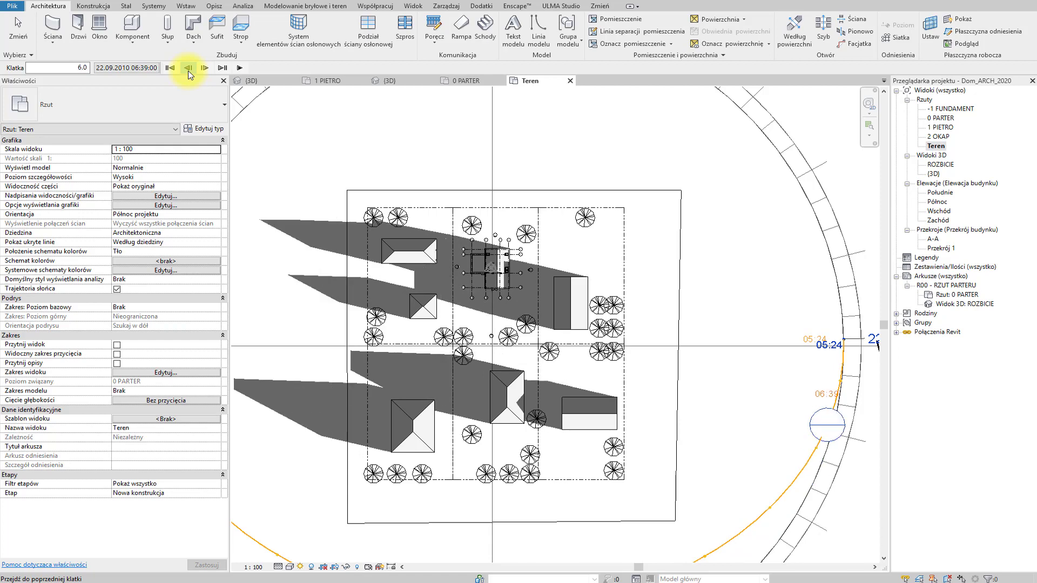
pyautogui.click(187, 68)
pyautogui.click(187, 68)
pyautogui.click(204, 67)
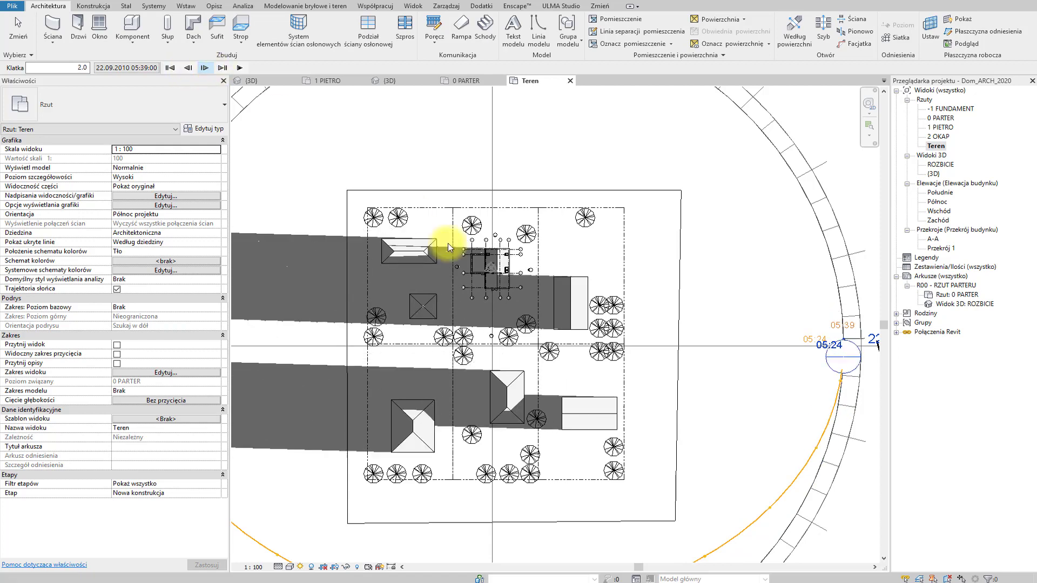
pyautogui.scroll(3, 455, 283)
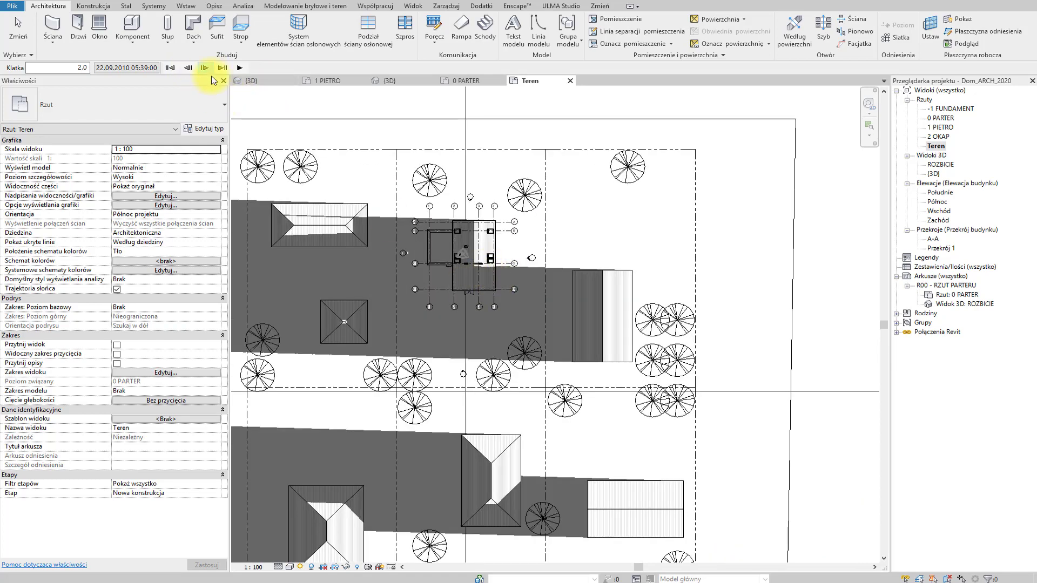
# Step the solar study forward frame by frame through the middle of the day.
pyautogui.click(210, 67)
pyautogui.click(210, 67)
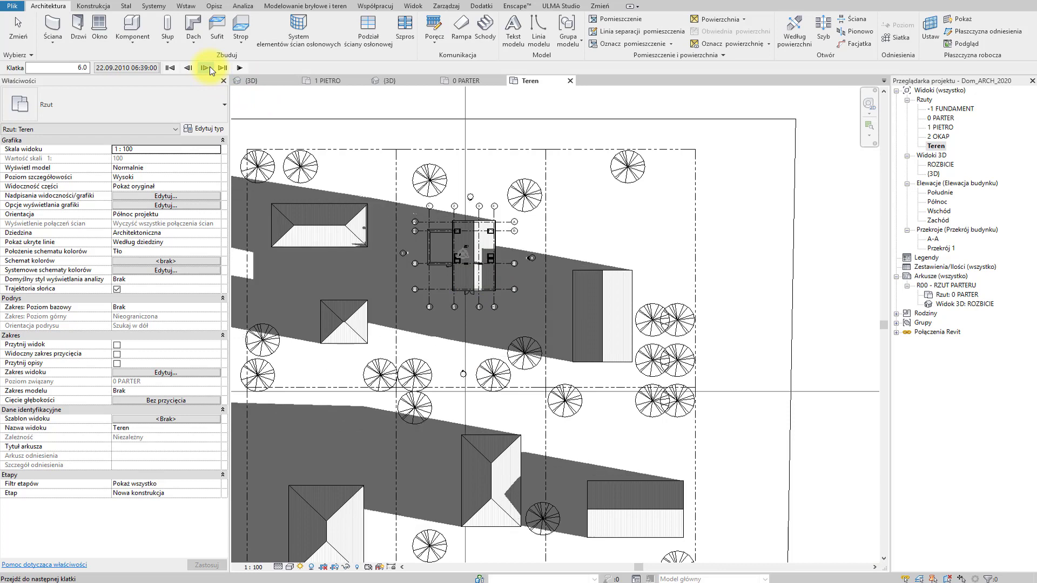
pyautogui.click(209, 67)
pyautogui.click(210, 67)
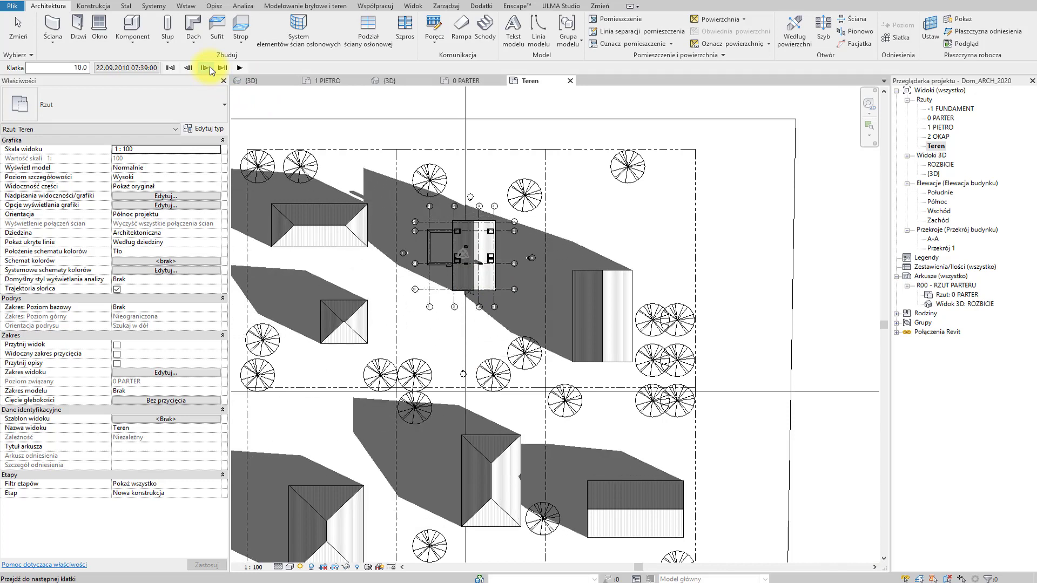
pyautogui.click(210, 66)
pyautogui.click(209, 66)
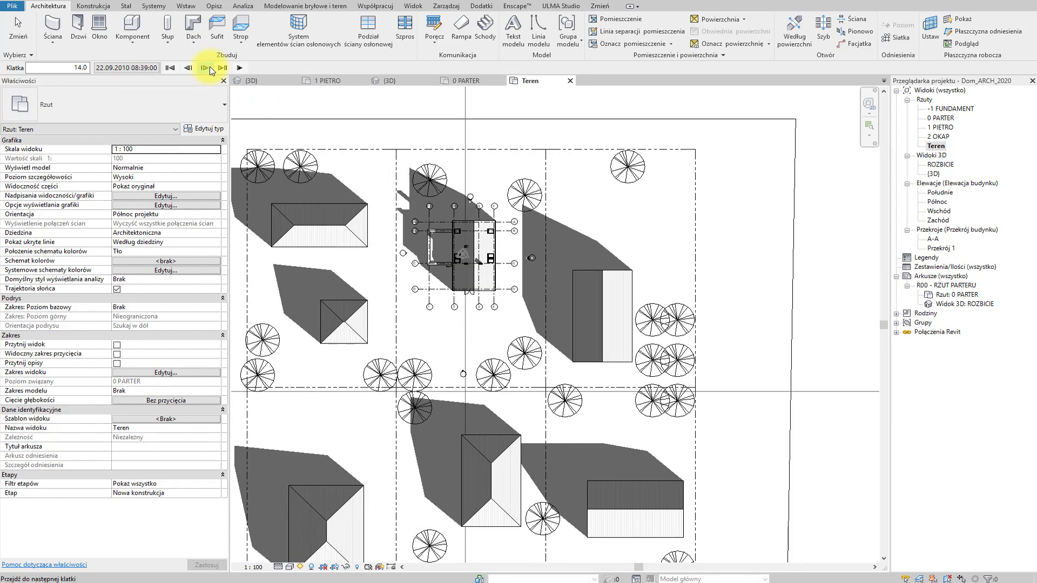
pyautogui.click(210, 66)
pyautogui.click(210, 67)
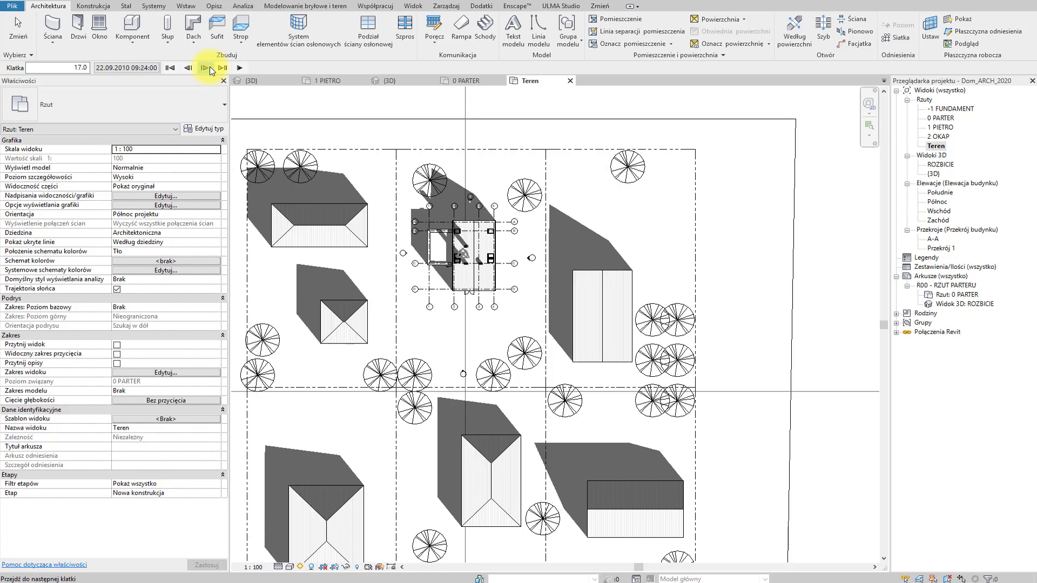
pyautogui.click(210, 66)
pyautogui.click(210, 67)
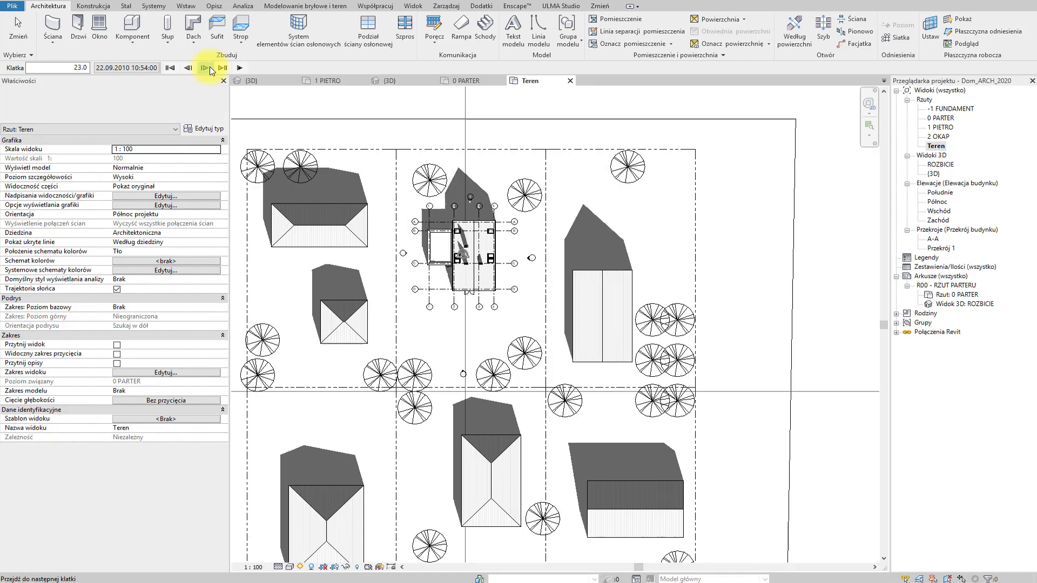
pyautogui.click(210, 66)
pyautogui.click(209, 67)
pyautogui.click(210, 67)
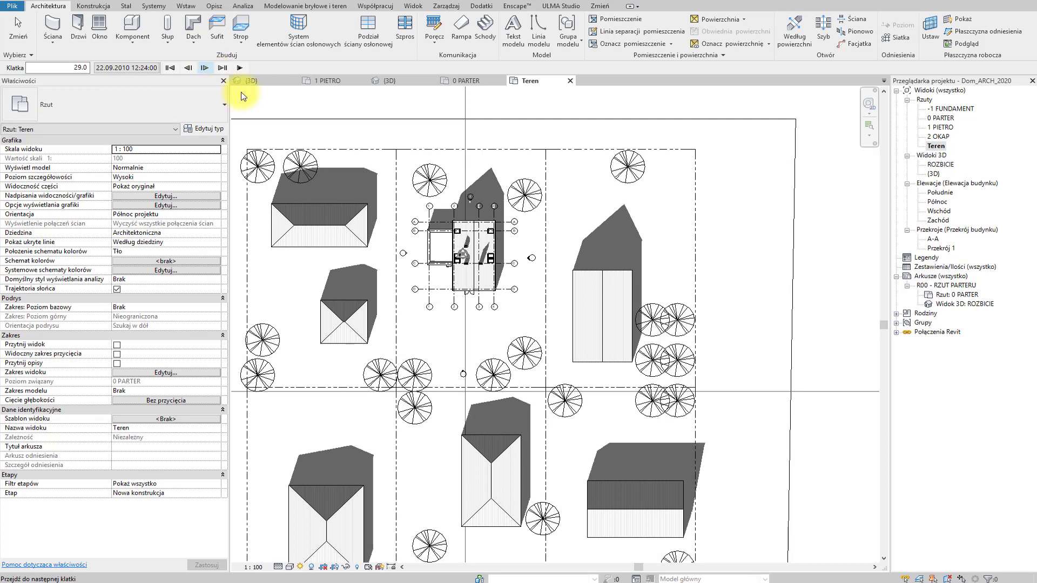
# Continue stepping forward past 13:39 to frame 41 at 15:24.
pyautogui.click(208, 70)
pyautogui.click(208, 70)
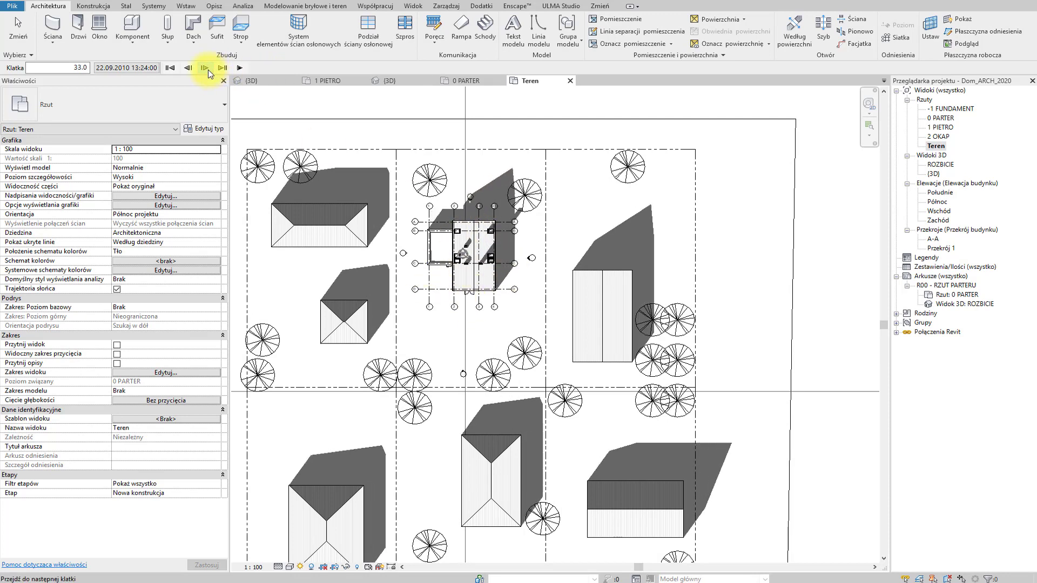
pyautogui.click(209, 70)
pyautogui.click(209, 71)
pyautogui.click(209, 70)
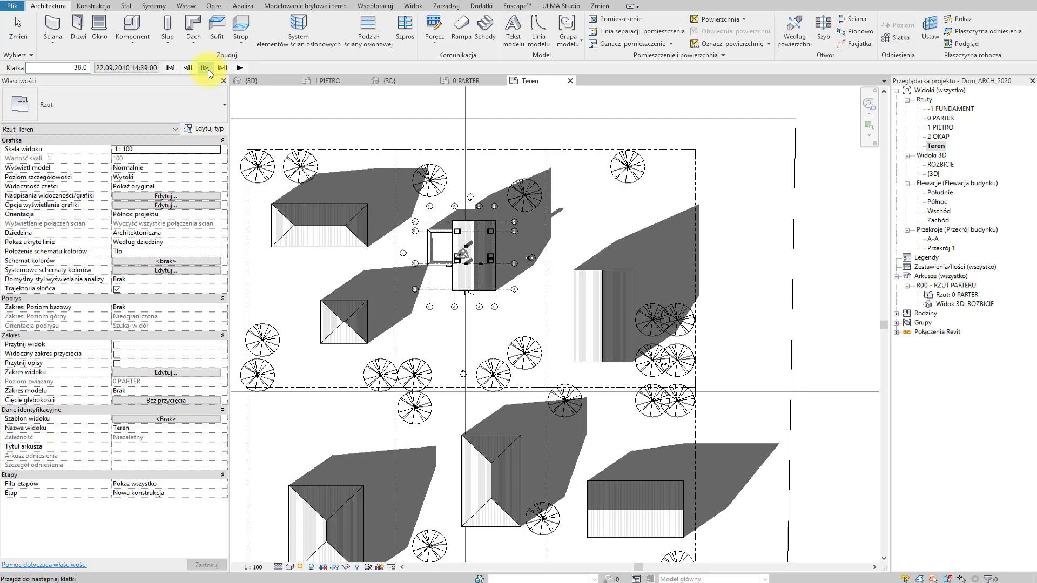
pyautogui.click(208, 70)
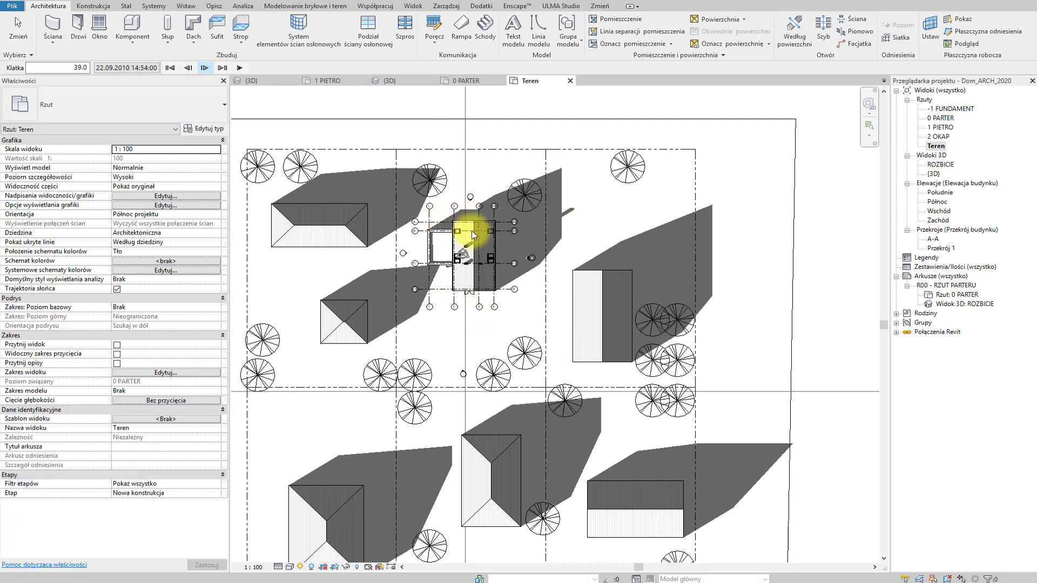
pyautogui.click(209, 69)
pyautogui.click(209, 70)
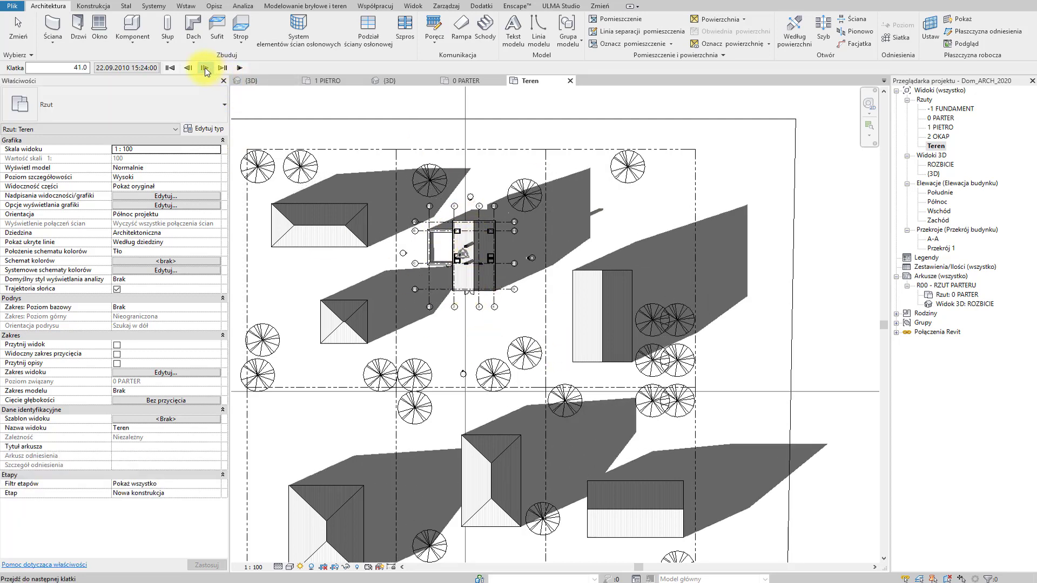
pyautogui.click(209, 69)
pyautogui.click(210, 69)
# Advance the shadow study through 16:39 to the late-afternoon frame at 17:09.
pyautogui.moveTo(532, 417); pyautogui.dragTo(521, 301, button='middle')
pyautogui.scroll(-1, 609, 324)
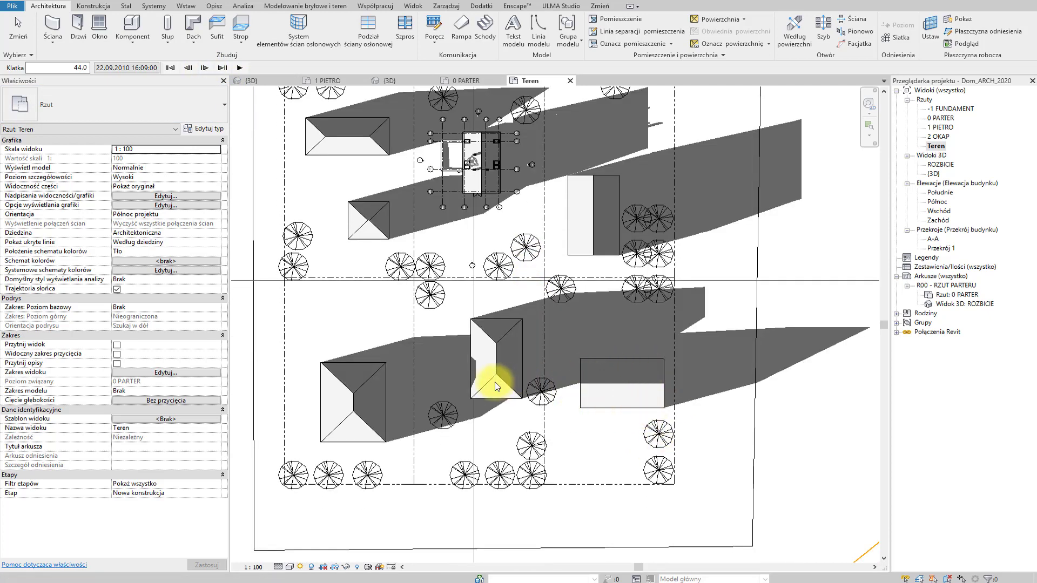
pyautogui.click(204, 67)
pyautogui.click(204, 68)
pyautogui.scroll(-1, 419, 197)
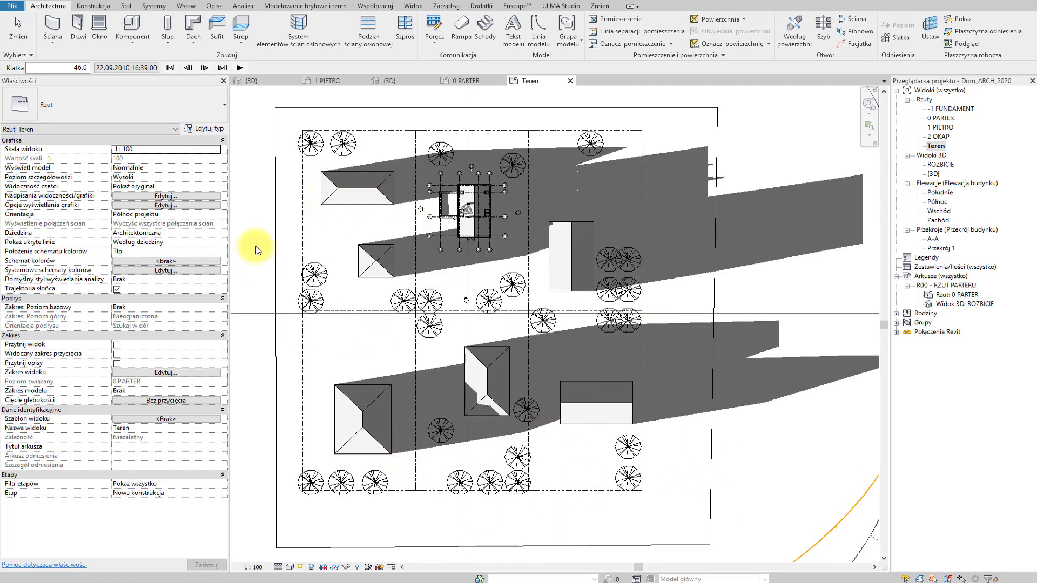
pyautogui.click(204, 69)
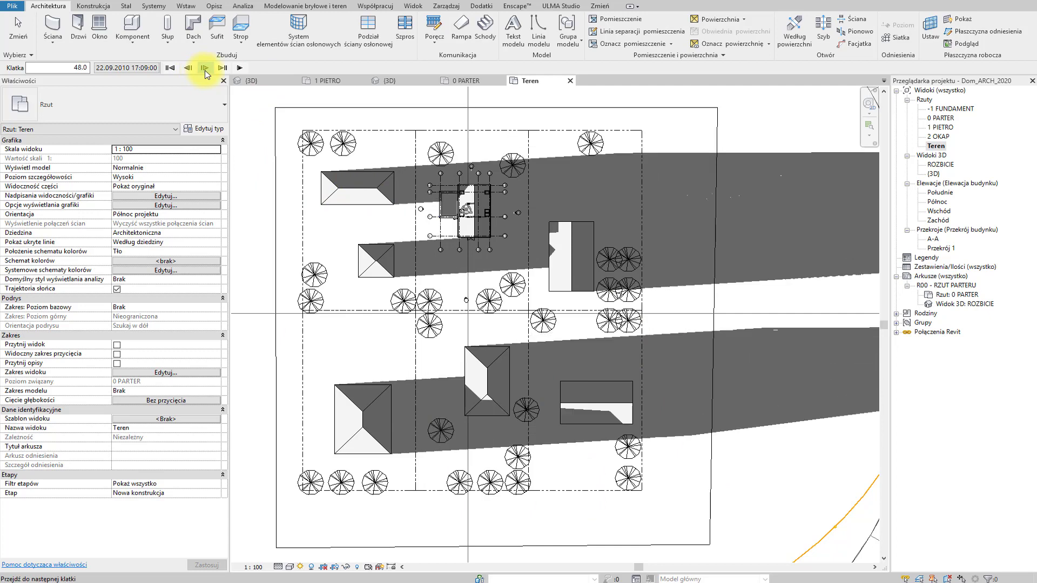
# Step the study back to frame 35 at 13:54.
pyautogui.click(189, 69)
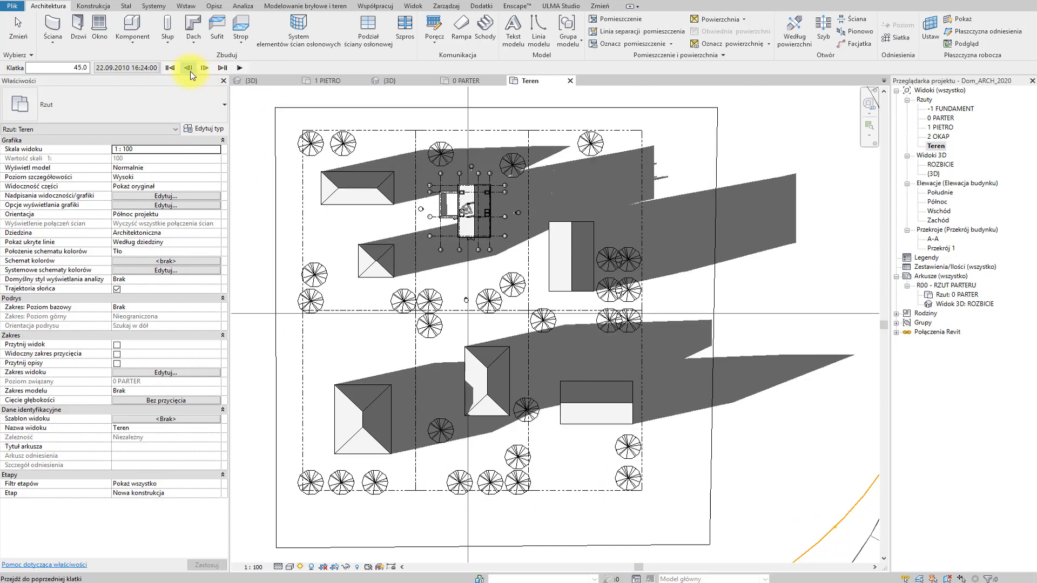
pyautogui.click(189, 69)
pyautogui.click(189, 69)
pyautogui.doubleClick(189, 69)
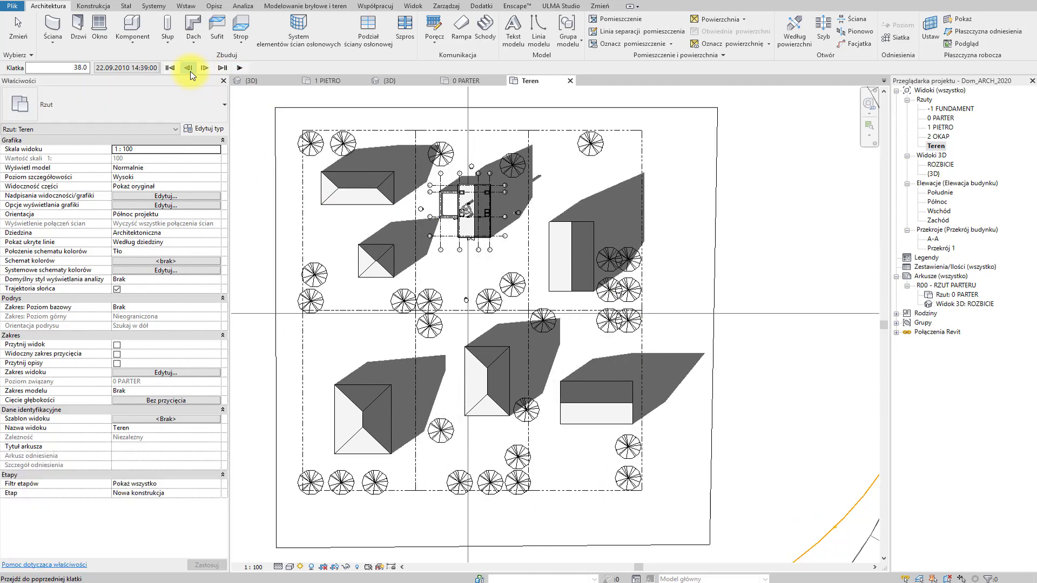
pyautogui.click(189, 69)
pyautogui.scroll(-1, 401, 363)
pyautogui.scroll(-1, 401, 363)
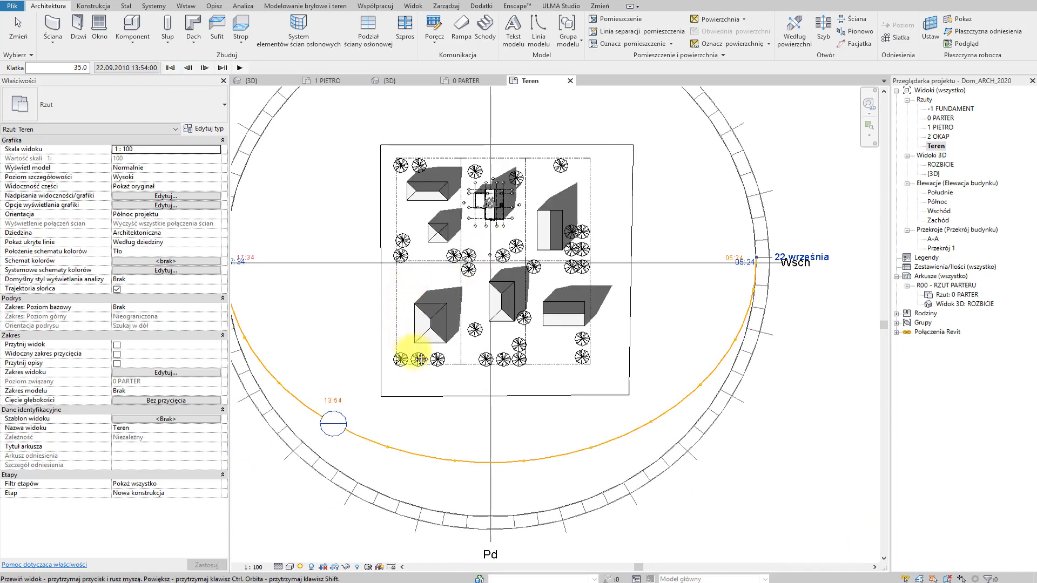
# Start the solar study animation export from the File menu, saving Dom_ARCH_2020.rvt when prompted.
pyautogui.moveTo(412, 352); pyautogui.dragTo(442, 390, button='middle')
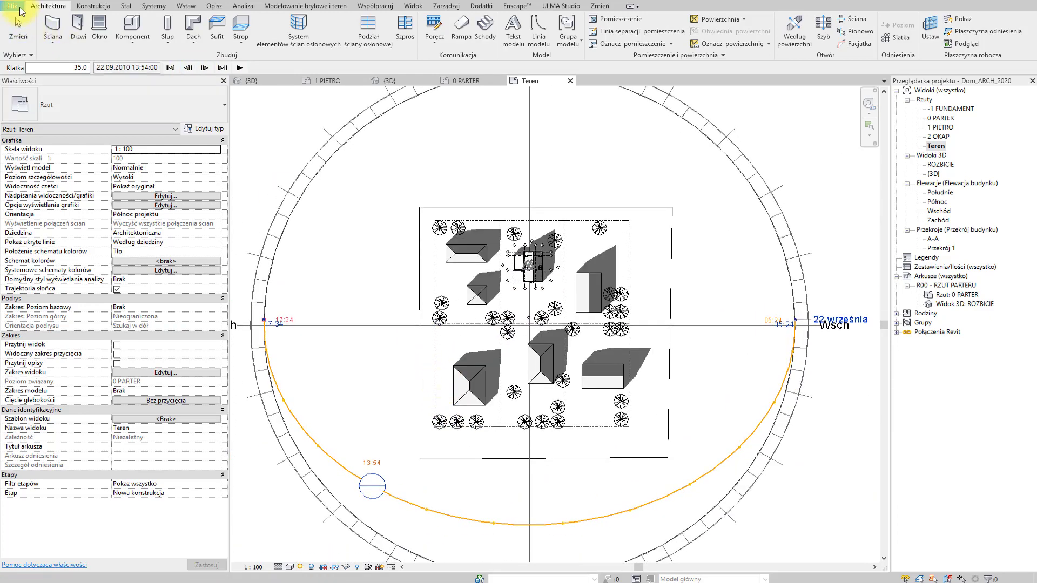
pyautogui.click(19, 8)
pyautogui.moveTo(38, 161)
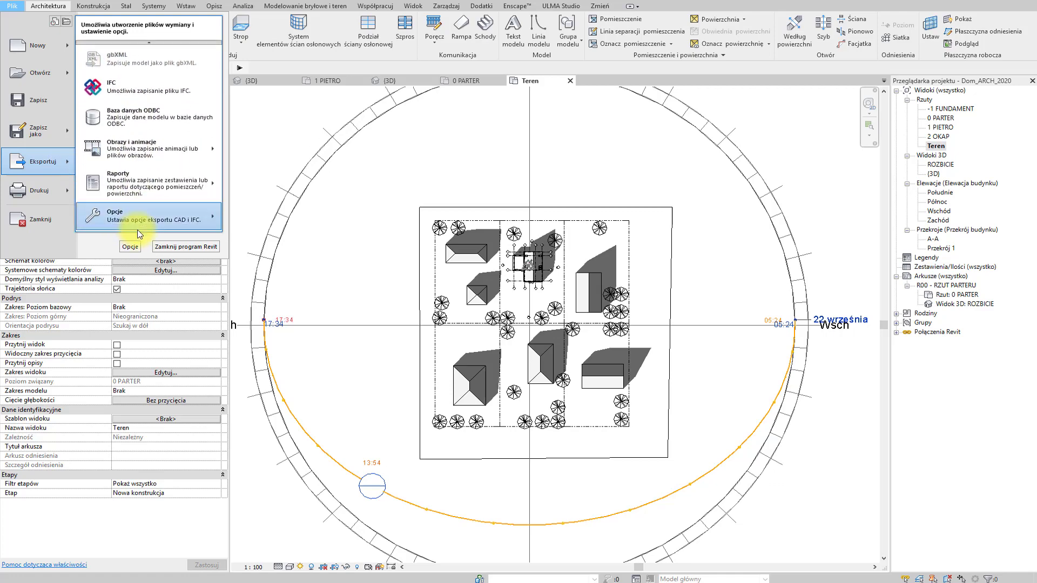
pyautogui.click(266, 156)
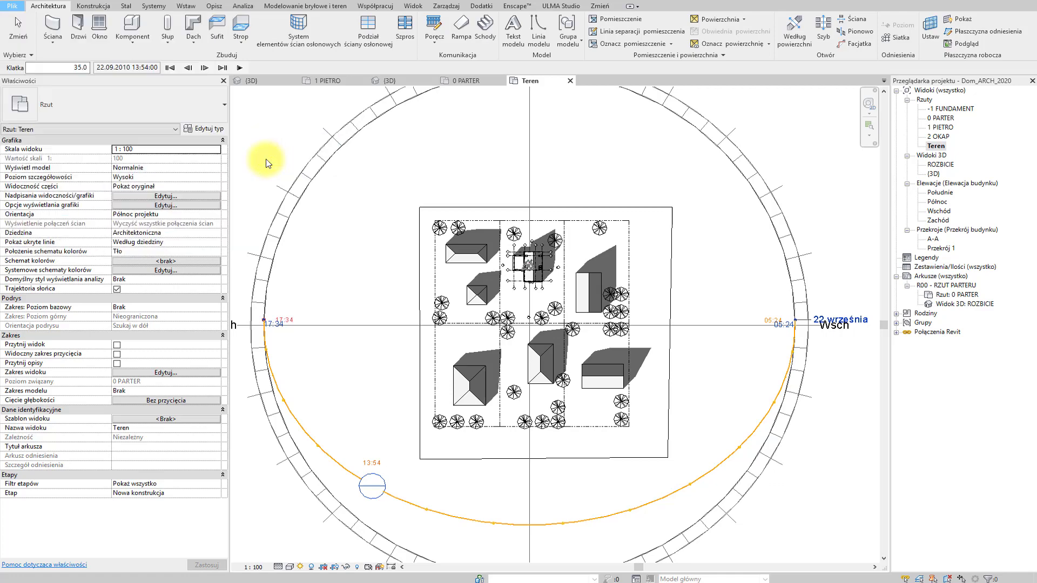
pyautogui.click(475, 244)
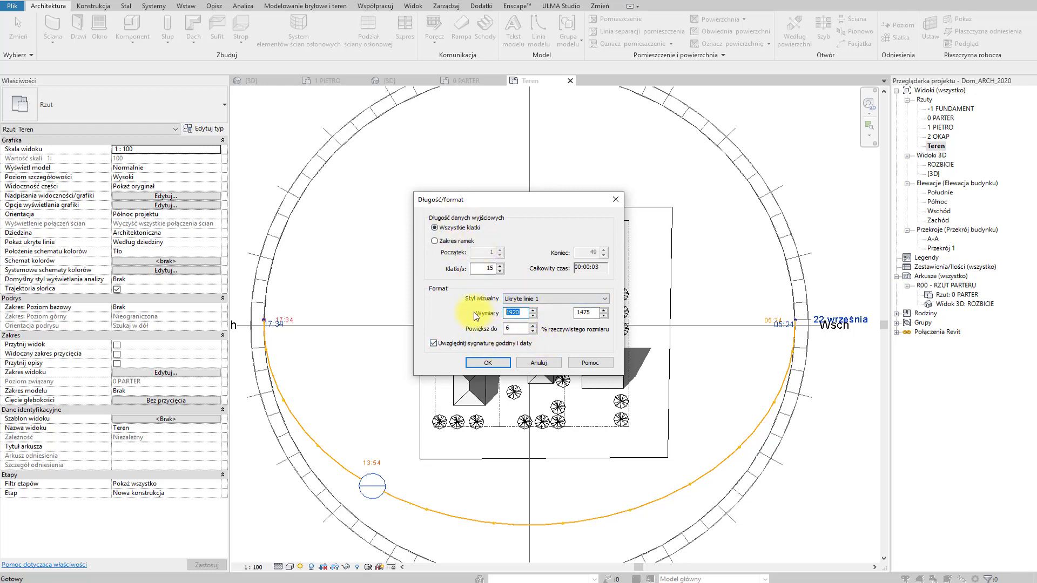
# Set the export to 1423 × 1093 pixels at 3 frames per second with the time/date stamp.
pyautogui.write('1423')
pyautogui.click(507, 324)
pyautogui.doubleClick(487, 268)
pyautogui.write('30')
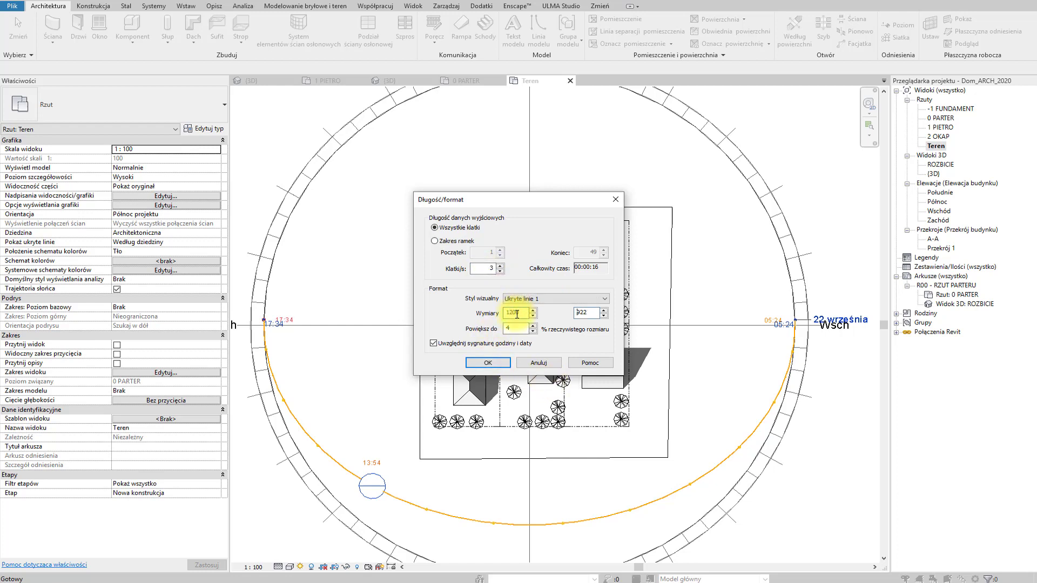
pyautogui.write('1093')
pyautogui.press('Tab')
pyautogui.press('Tab')
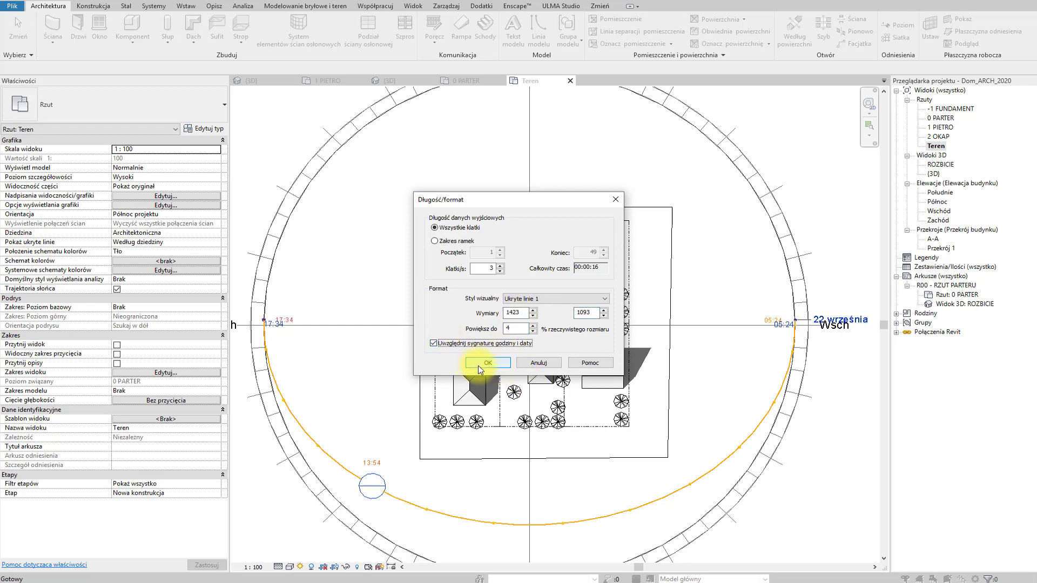
pyautogui.click(479, 366)
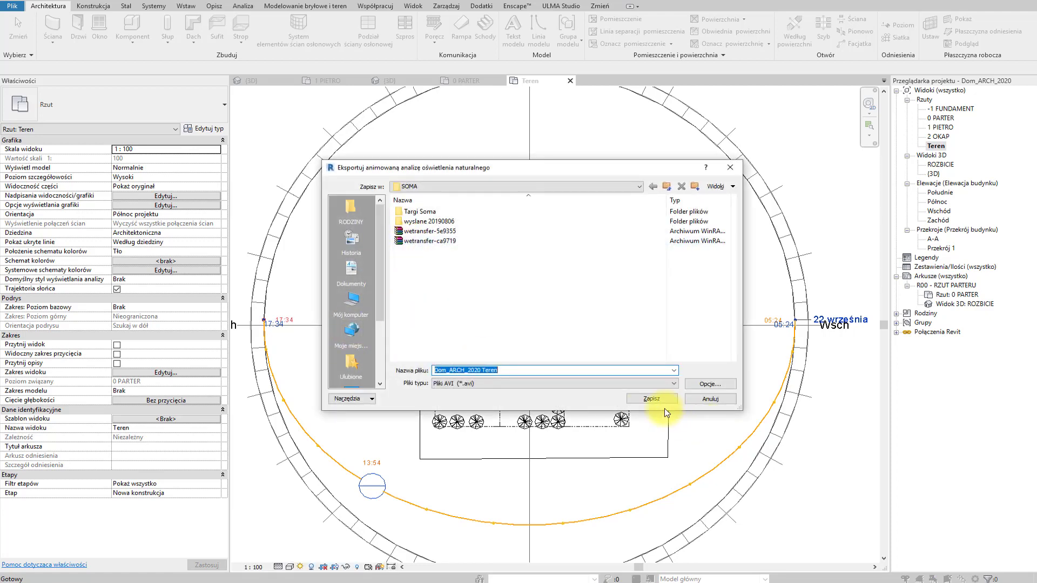
# Save the animation in the SOMA folder as an uncompressed AVI (Pełne klatki).
pyautogui.click(658, 402)
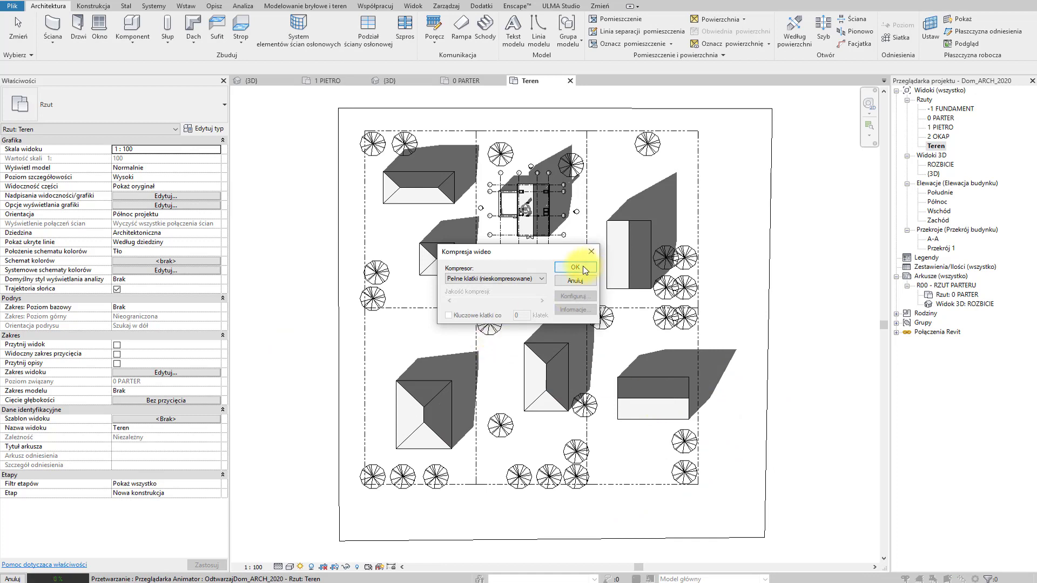
pyautogui.click(575, 267)
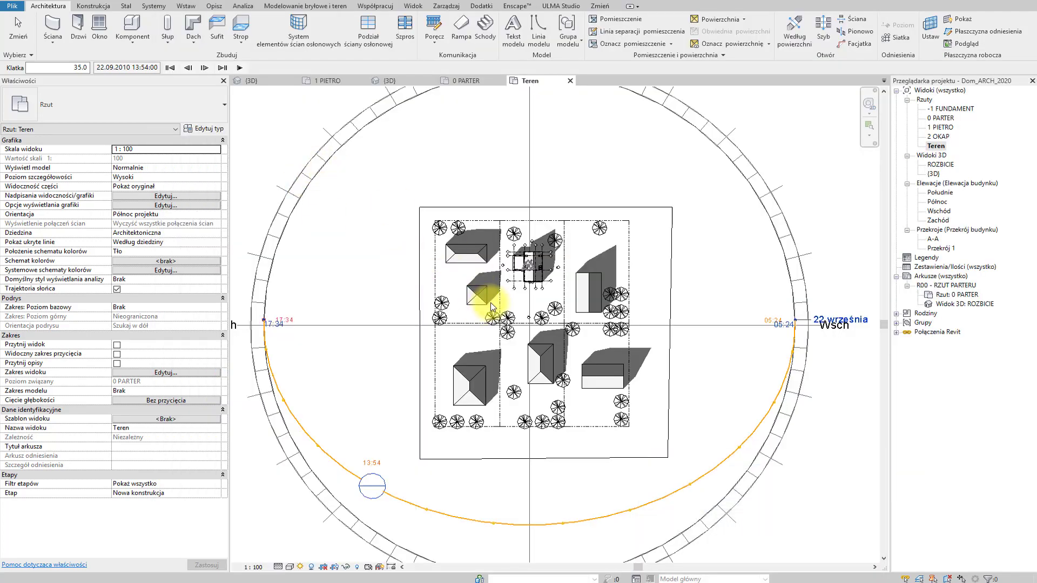
# Open the default 3D view, orbit to an isometric angle and keep shadows on.
pyautogui.scroll(3, 507, 297)
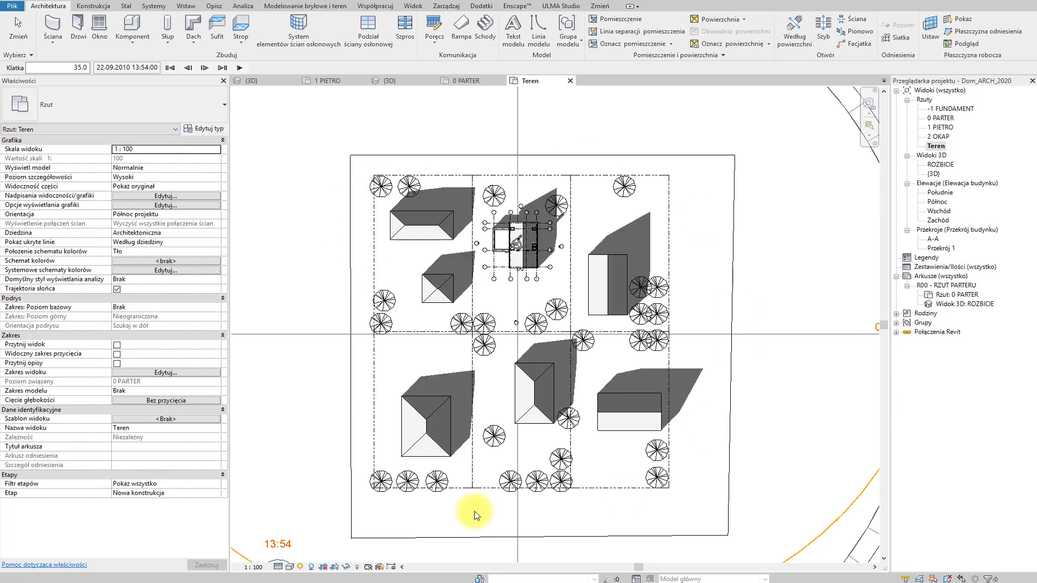
pyautogui.doubleClick(934, 175)
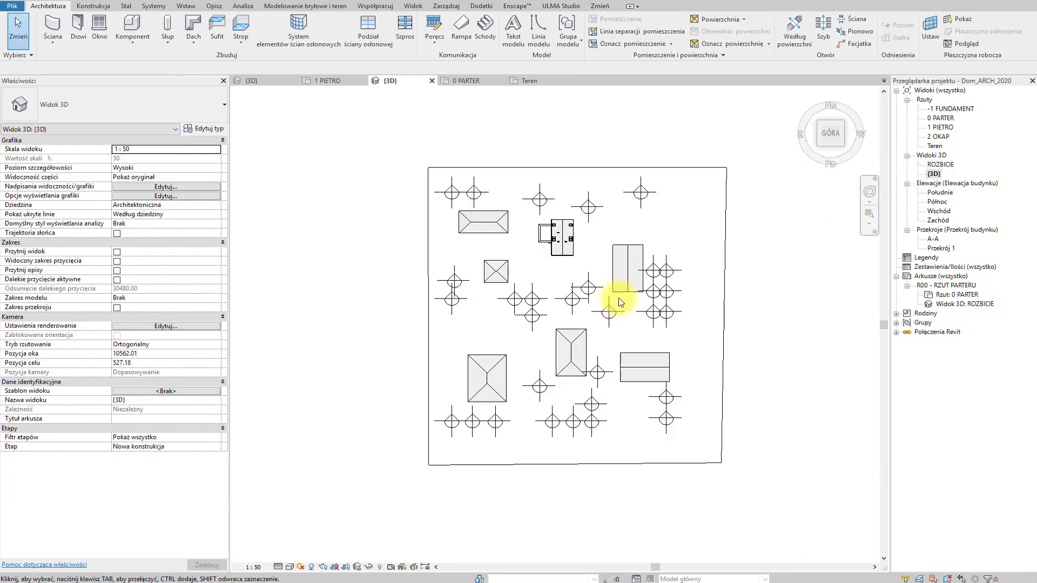
pyautogui.scroll(3, 620, 302)
pyautogui.moveTo(621, 301)
pyautogui.keyDown('shift'); pyautogui.mouseDown(button='middle')
pyautogui.moveTo(597, 194)
pyautogui.moveTo(479, 303)
pyautogui.mouseUp(button='middle'); pyautogui.keyUp('shift')
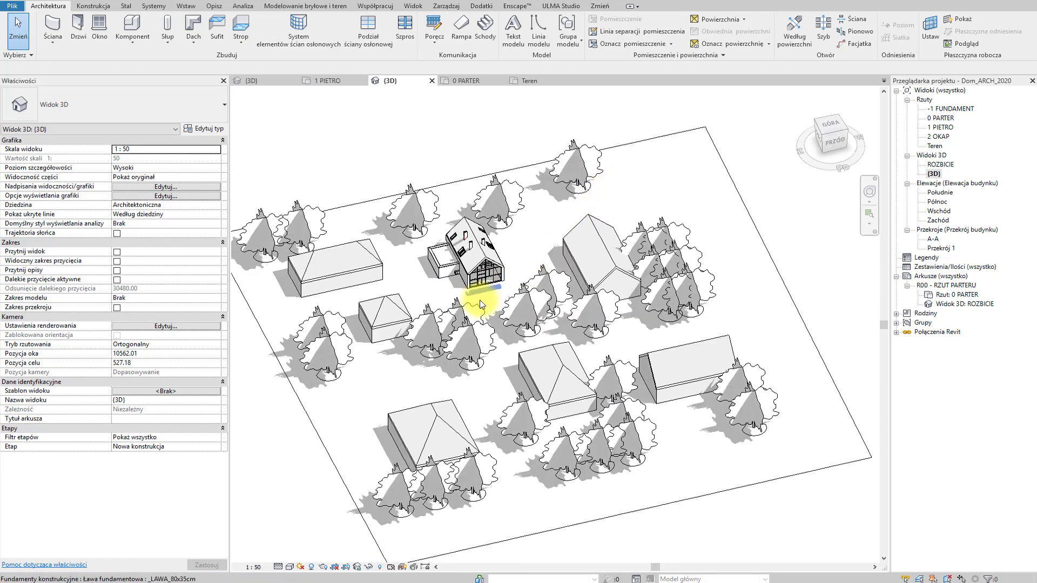
pyautogui.scroll(2, 416, 278)
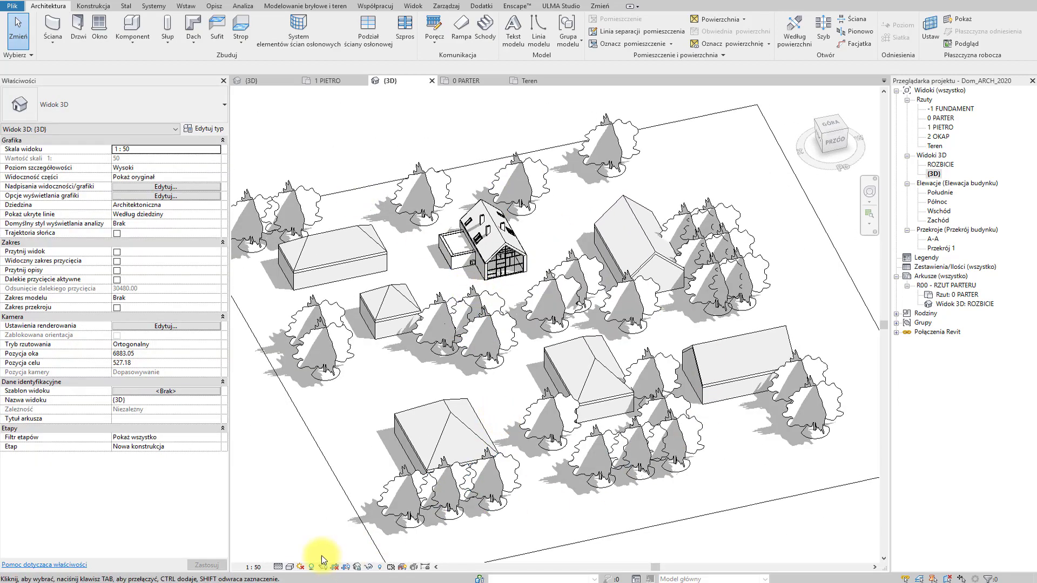
pyautogui.click(290, 567)
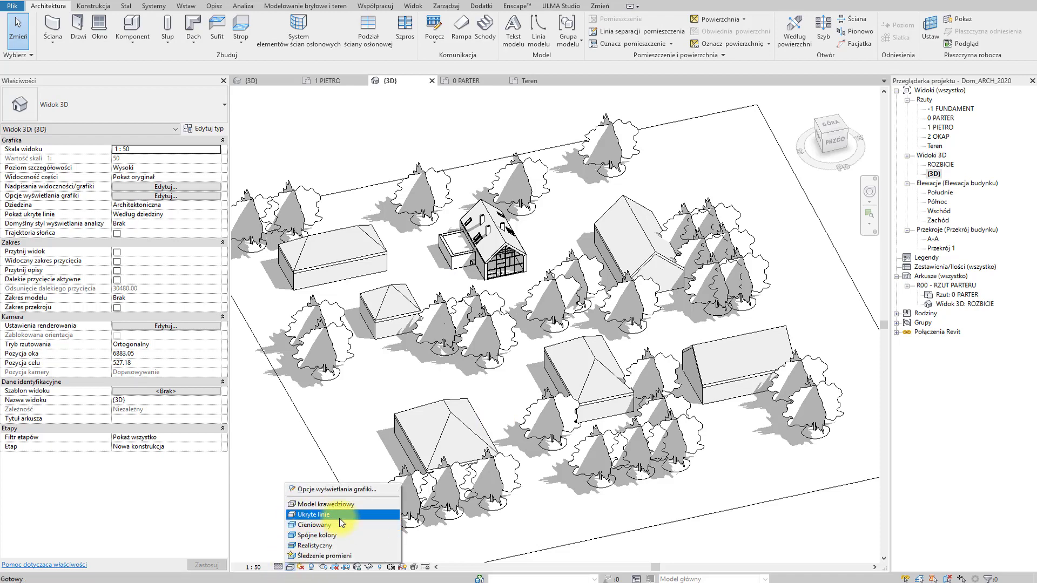
pyautogui.click(310, 519)
pyautogui.click(312, 567)
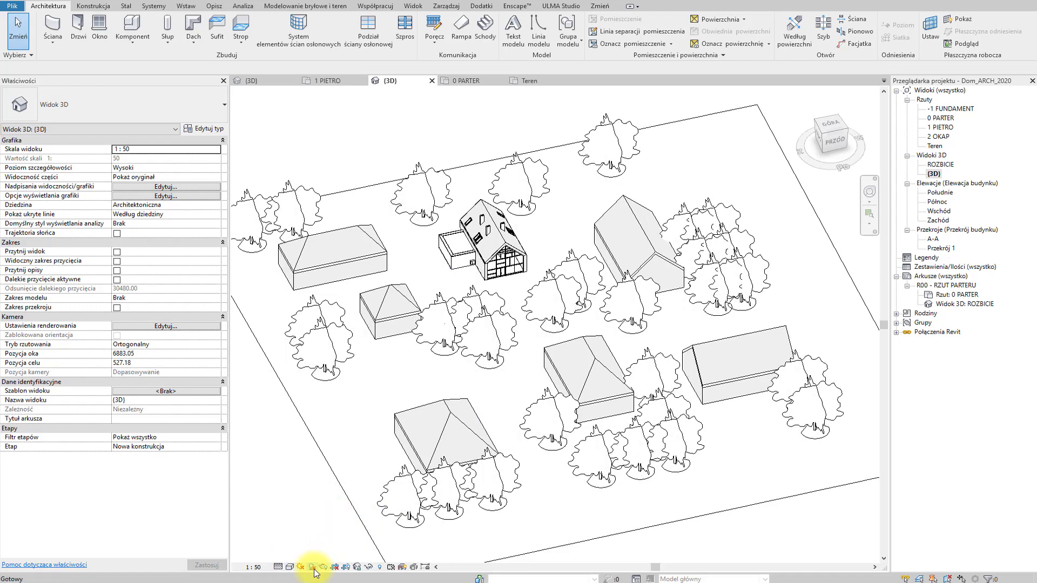
pyautogui.click(312, 566)
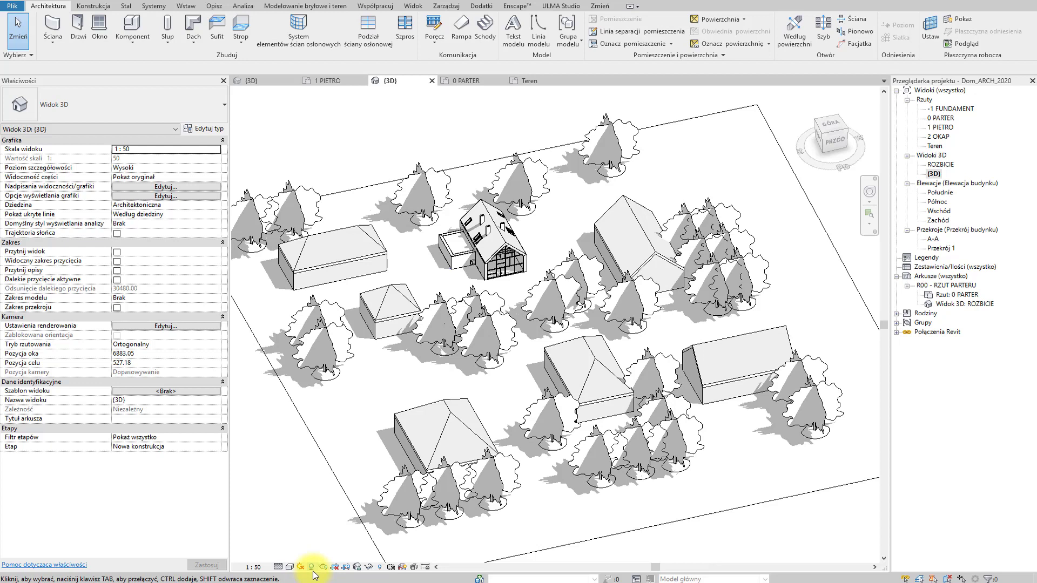
# Turn on the sun path, continuing with the current sun settings.
pyautogui.click(300, 567)
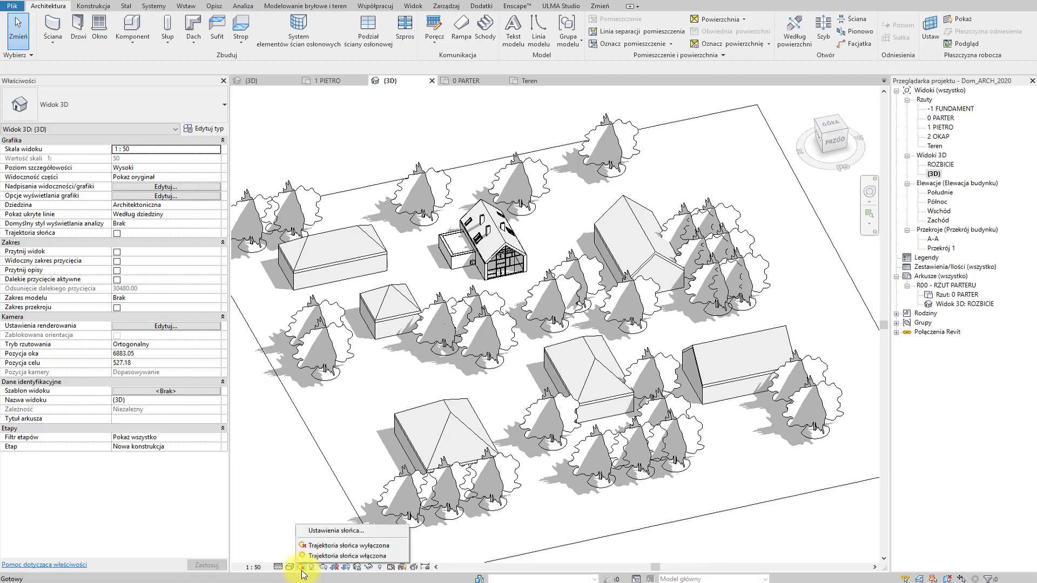
pyautogui.click(268, 532)
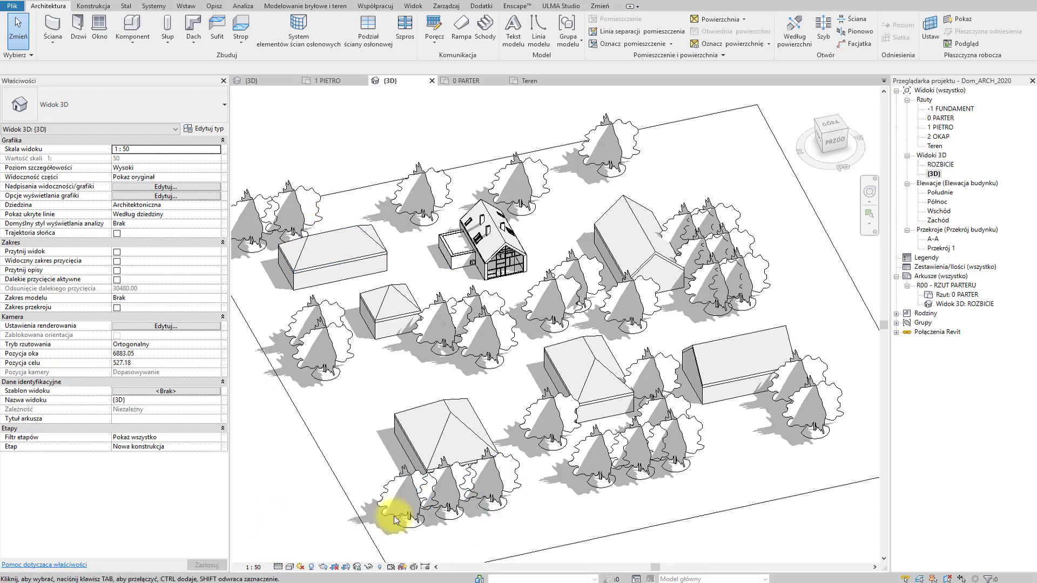
pyautogui.click(300, 567)
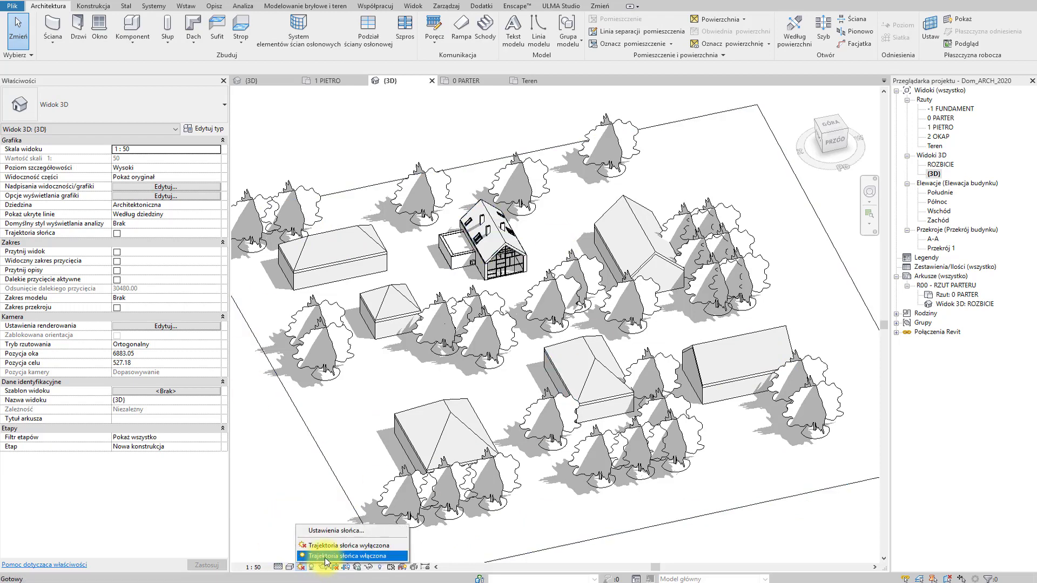
pyautogui.click(326, 556)
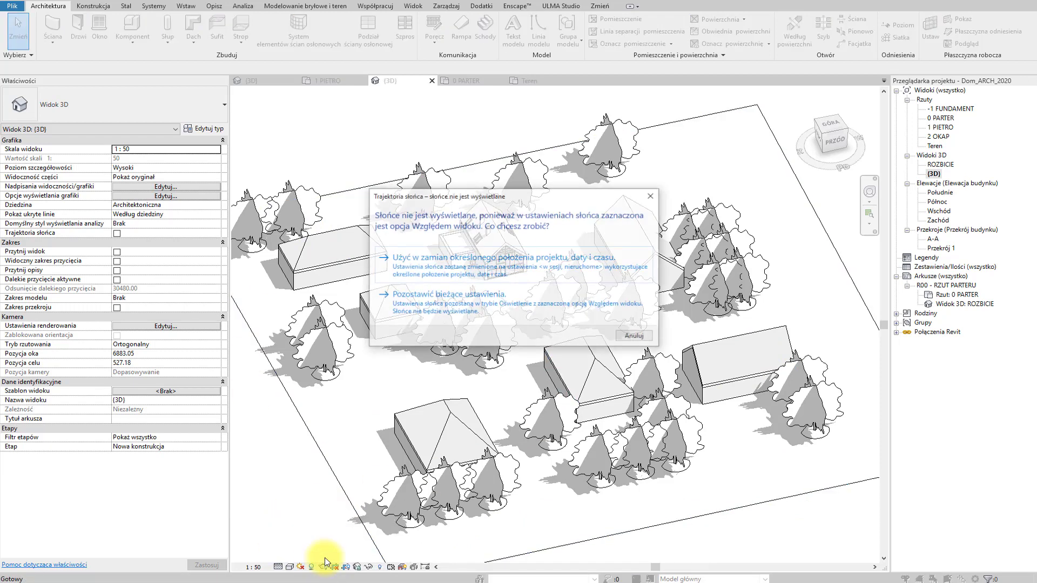
pyautogui.click(531, 308)
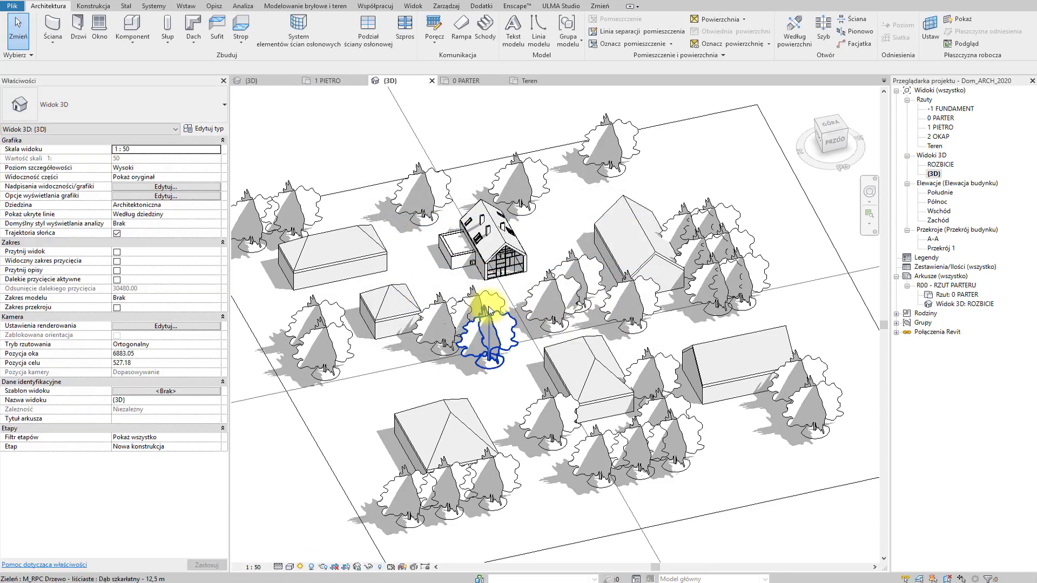
# Select the sun path ring, open Sun Settings and switch the study to One Day.
pyautogui.scroll(2, 454, 283)
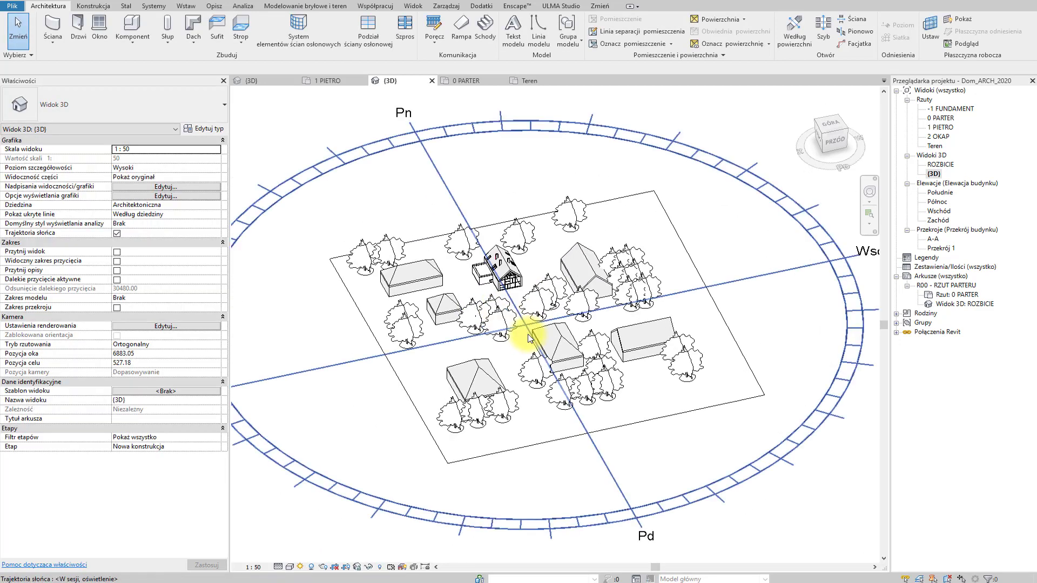
pyautogui.click(591, 523)
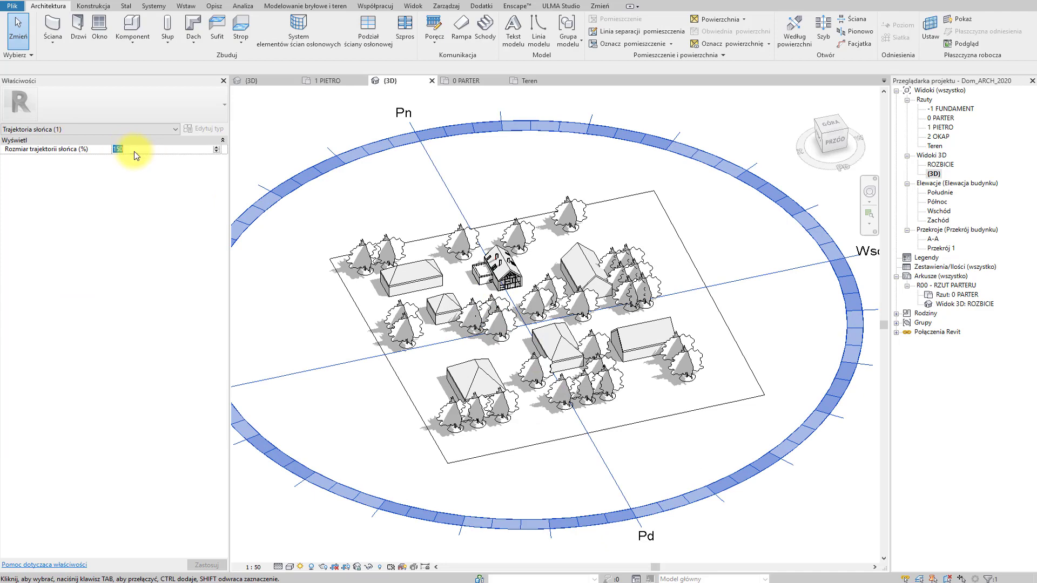
pyautogui.scroll(-2, 541, 327)
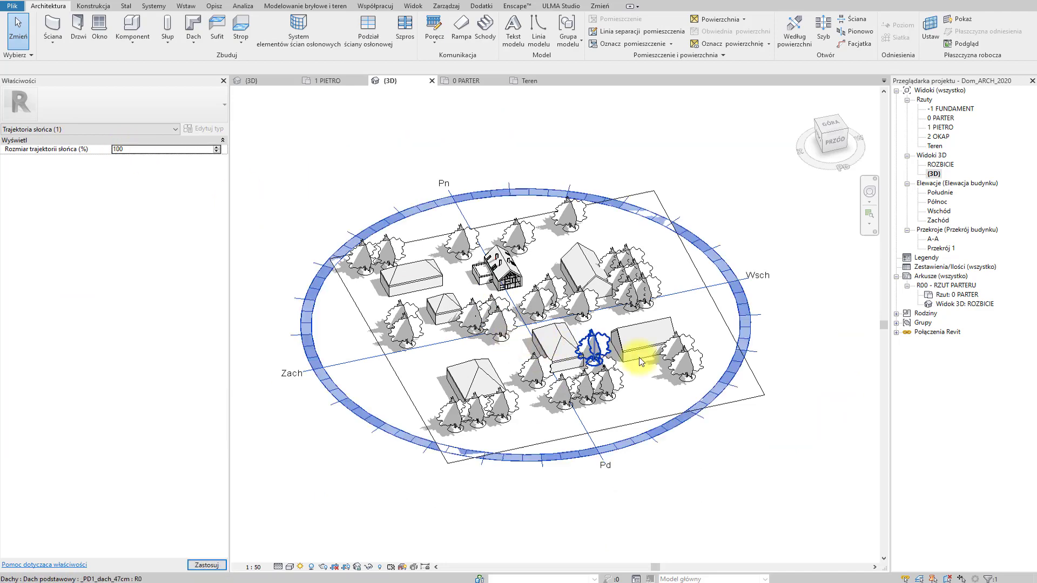
pyautogui.scroll(2, 486, 347)
pyautogui.scroll(1, 493, 346)
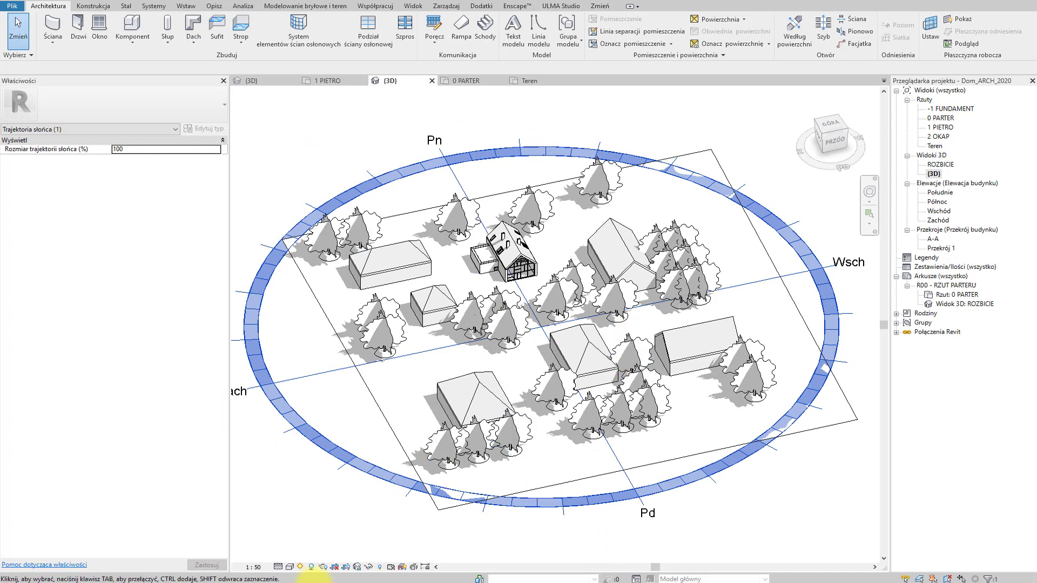
pyautogui.click(301, 567)
pyautogui.click(330, 532)
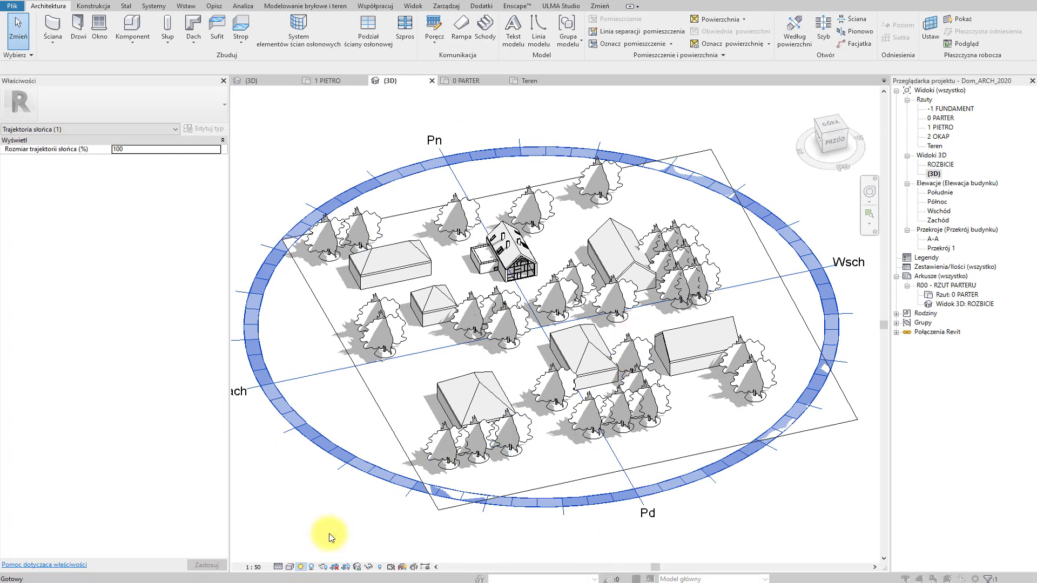
pyautogui.click(682, 108)
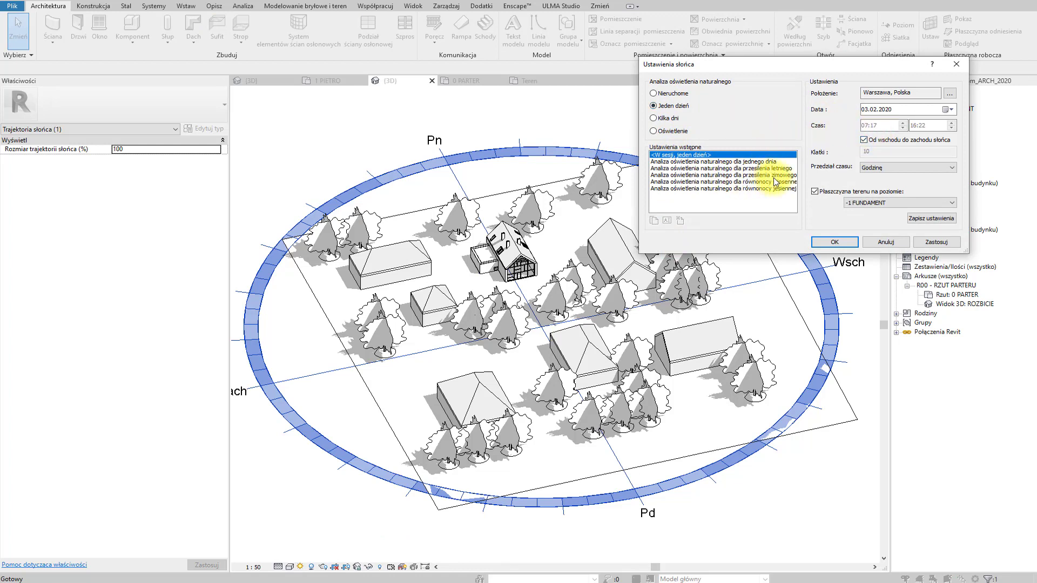
# Apply the spring equinox preset to the one-day sun settings.
pyautogui.click(772, 182)
pyautogui.click(878, 170)
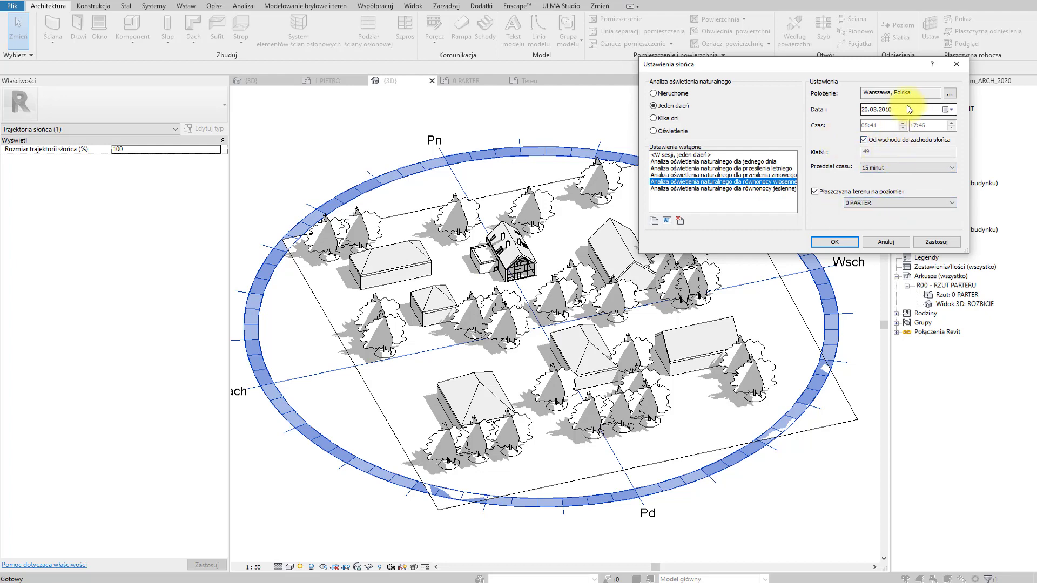
pyautogui.click(932, 242)
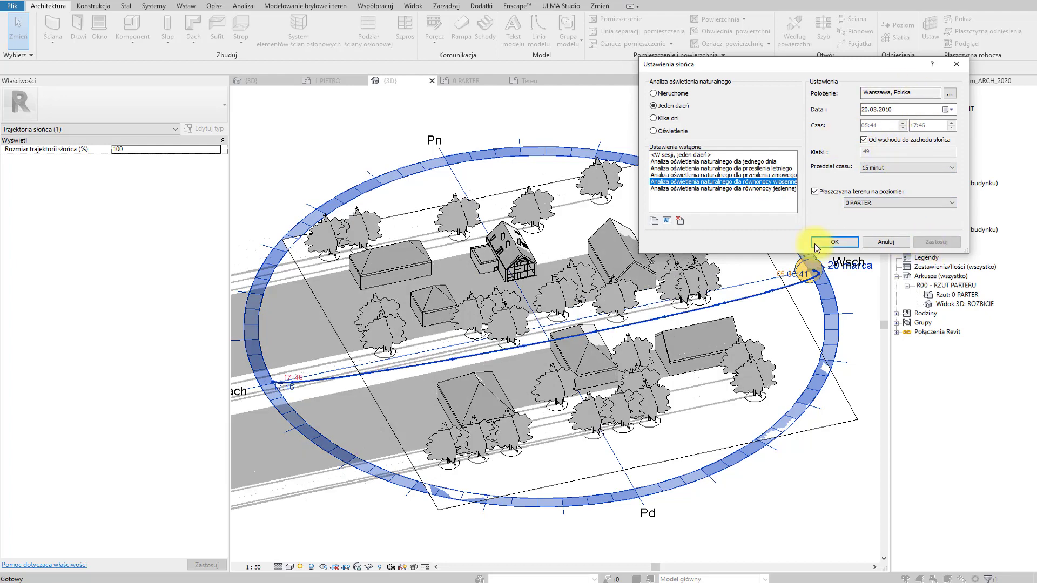
pyautogui.click(834, 242)
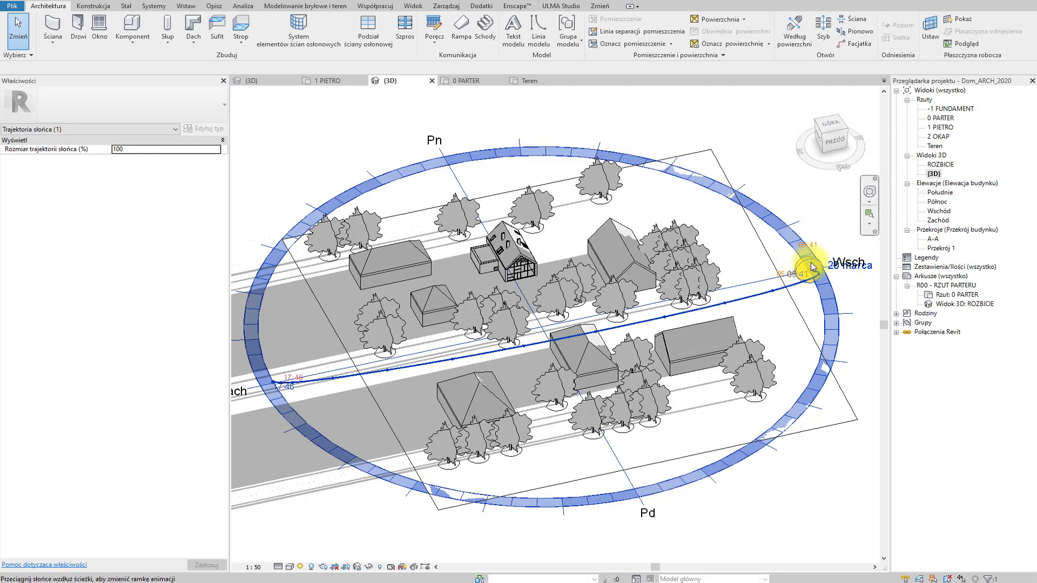
# Drag the sun along its path through 10:56 and 09:41 to 16:41.
pyautogui.moveTo(808, 266); pyautogui.dragTo(801, 286)
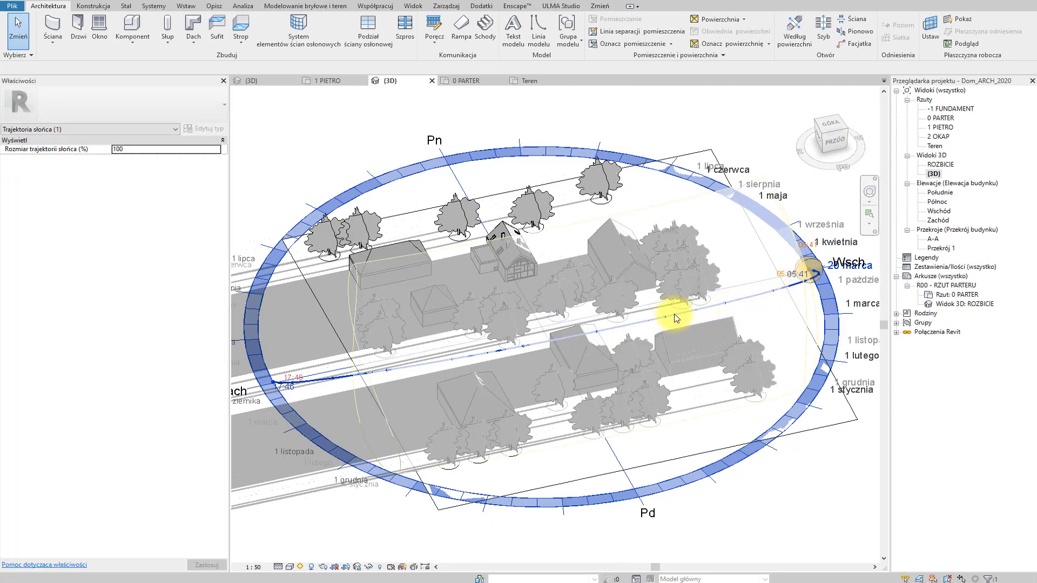
pyautogui.moveTo(673, 313); pyautogui.dragTo(669, 316)
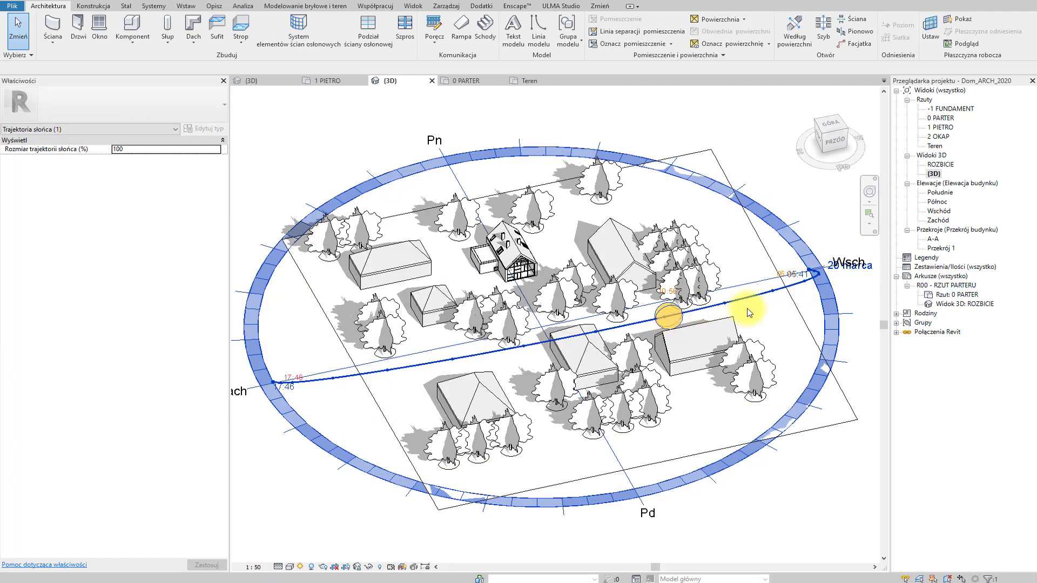
pyautogui.moveTo(749, 312)
pyautogui.mouseDown()
pyautogui.moveTo(793, 286)
pyautogui.moveTo(625, 335)
pyautogui.mouseUp()
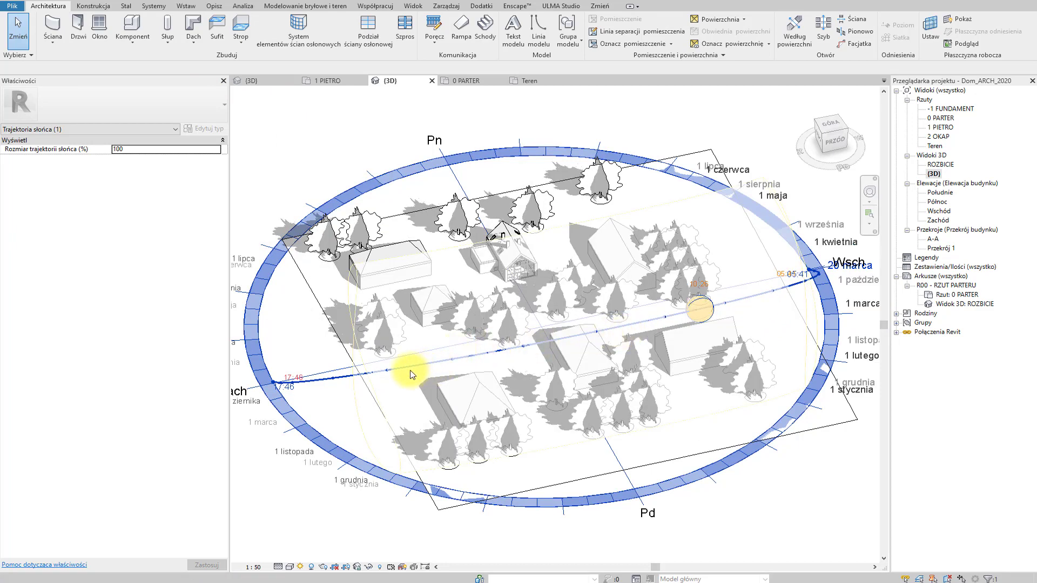
pyautogui.moveTo(412, 374); pyautogui.dragTo(406, 367)
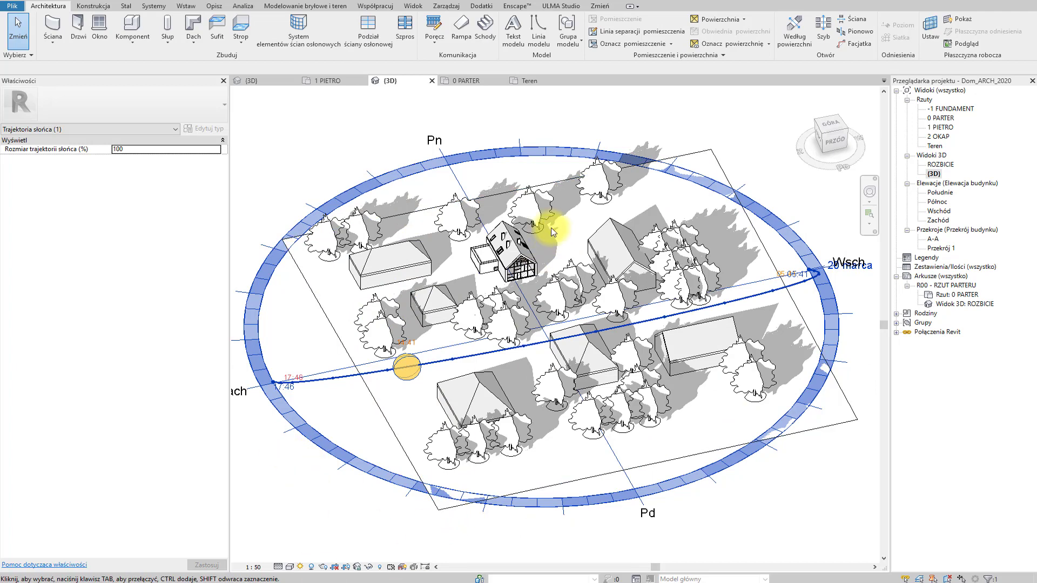
# Start the solar study preview and step two frames forward and back.
pyautogui.click(312, 567)
pyautogui.click(300, 567)
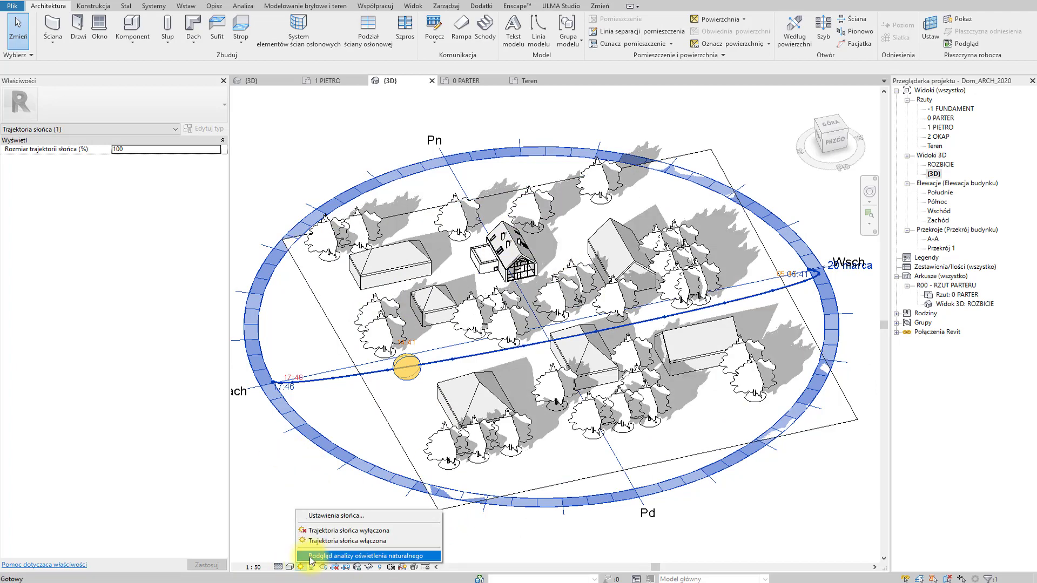
pyautogui.click(417, 557)
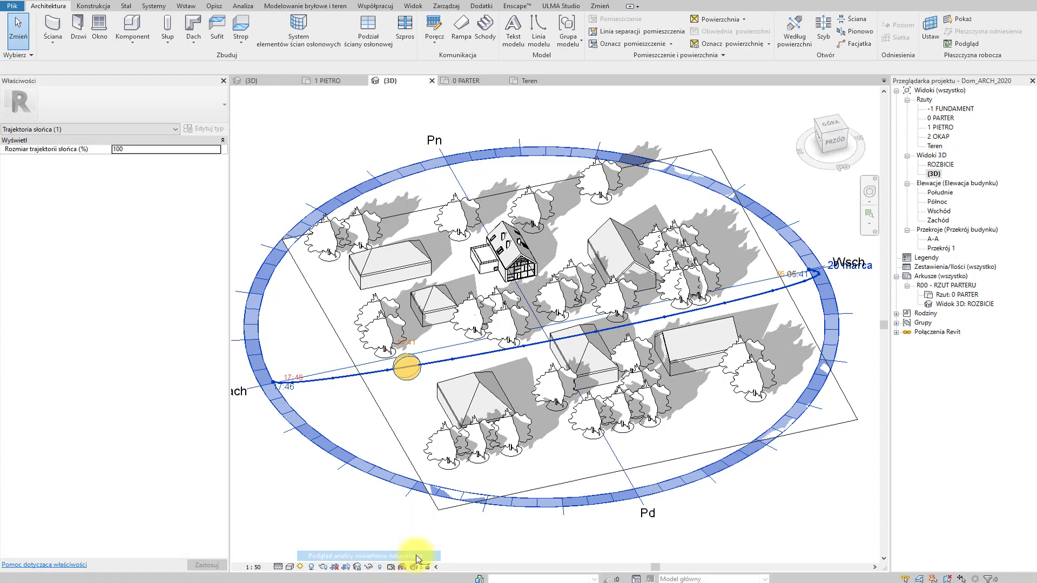
pyautogui.click(205, 68)
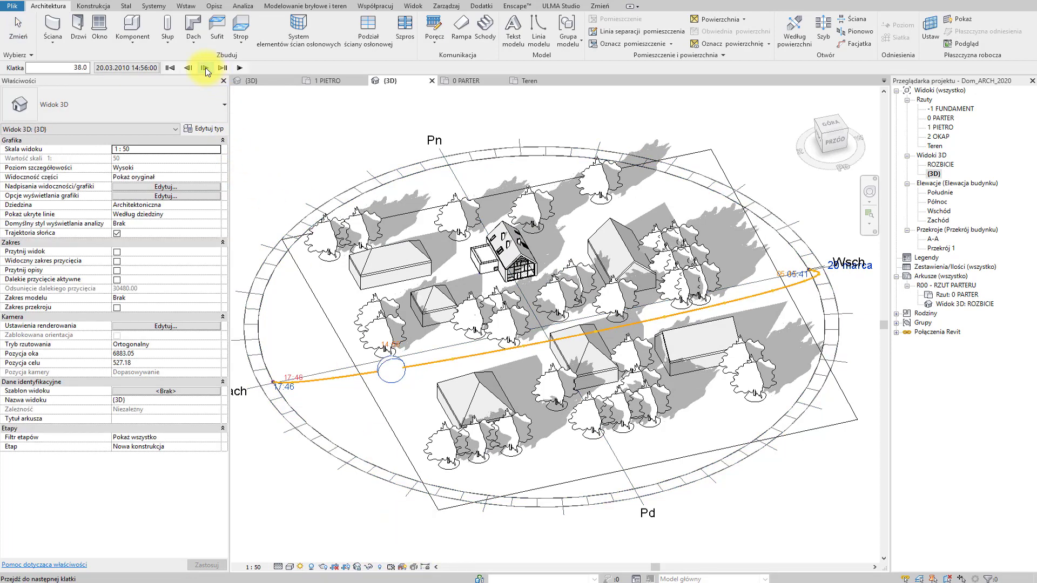
pyautogui.click(204, 68)
pyautogui.click(188, 67)
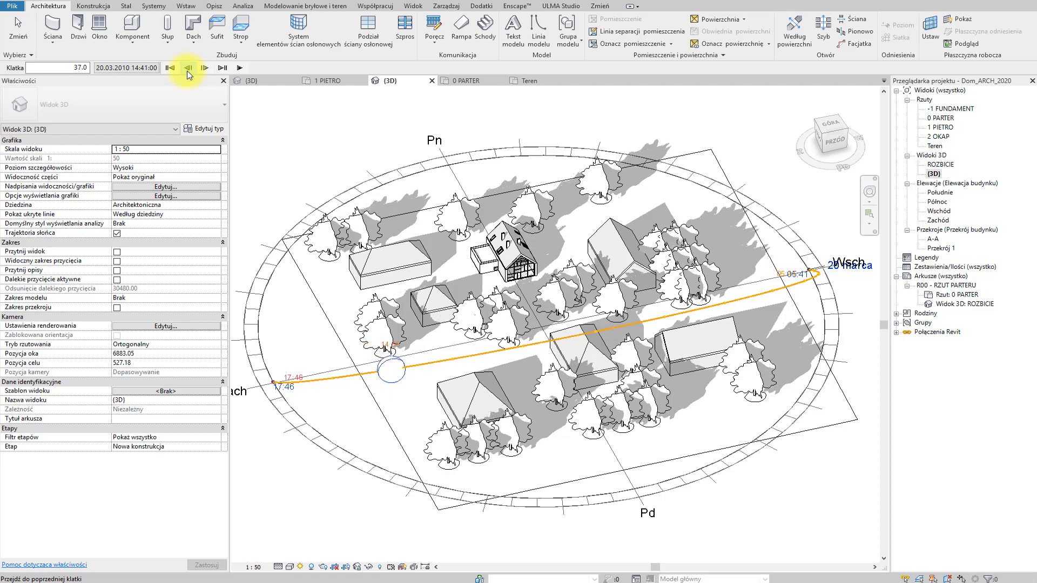
pyautogui.click(188, 67)
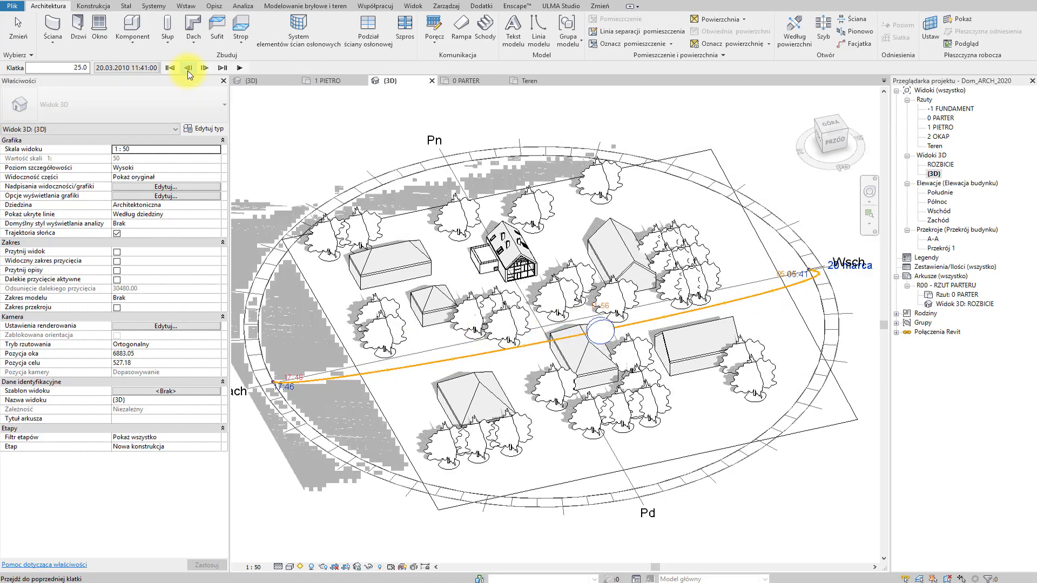
# Play the equinox shadow animation.
pyautogui.click(239, 67)
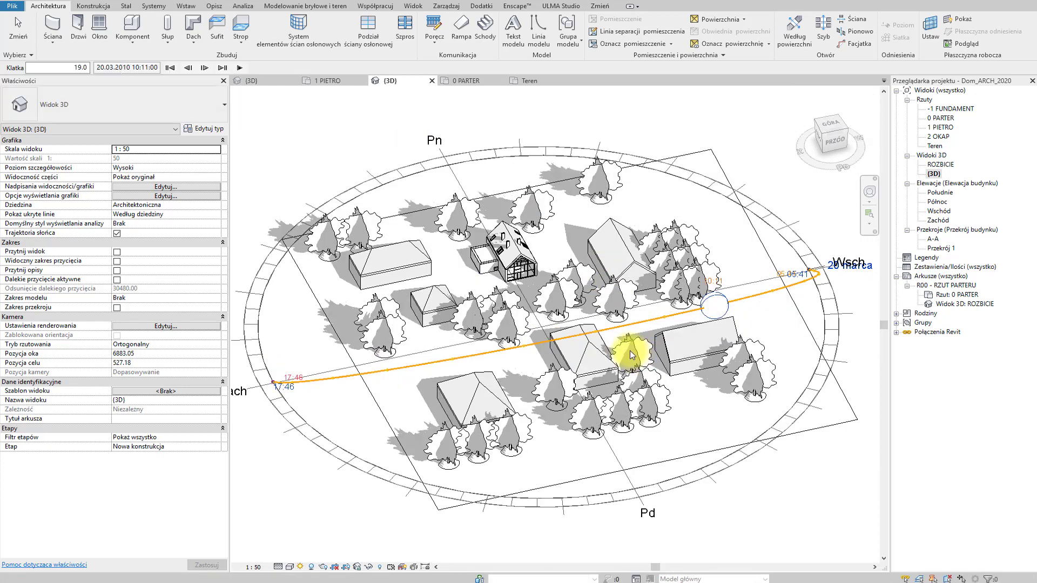
pyautogui.scroll(2, 637, 354)
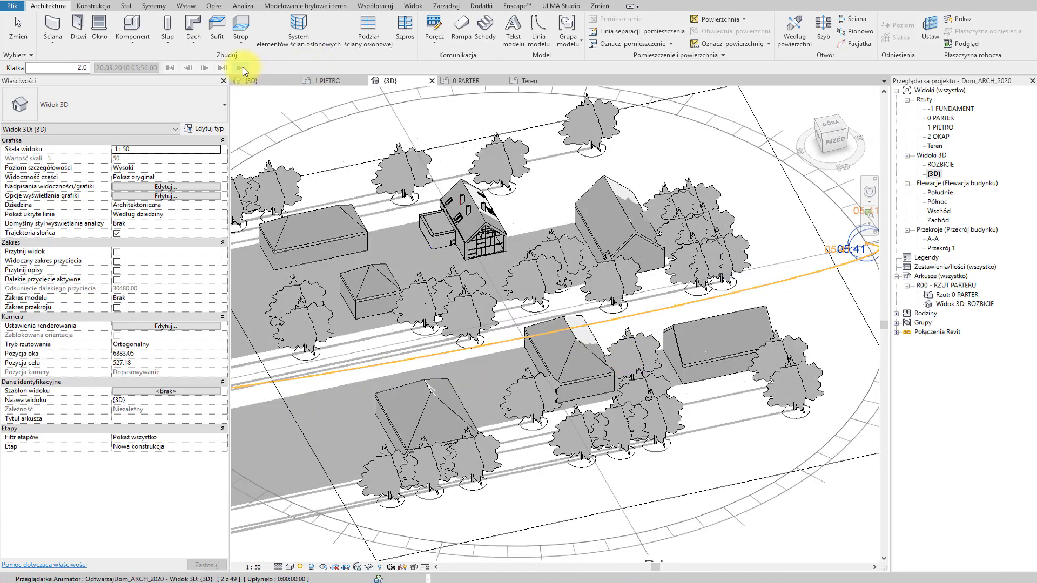
pyautogui.click(241, 67)
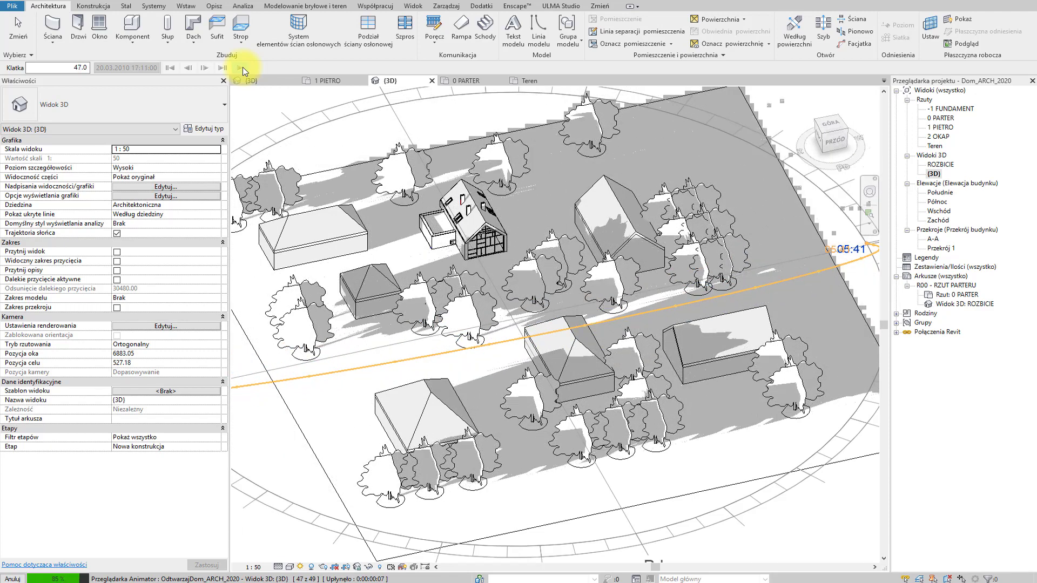
# Replay the 20.03.2010 spring equinox shadow animation from sunrise, starting at frame 2 (05:56).
pyautogui.click(242, 67)
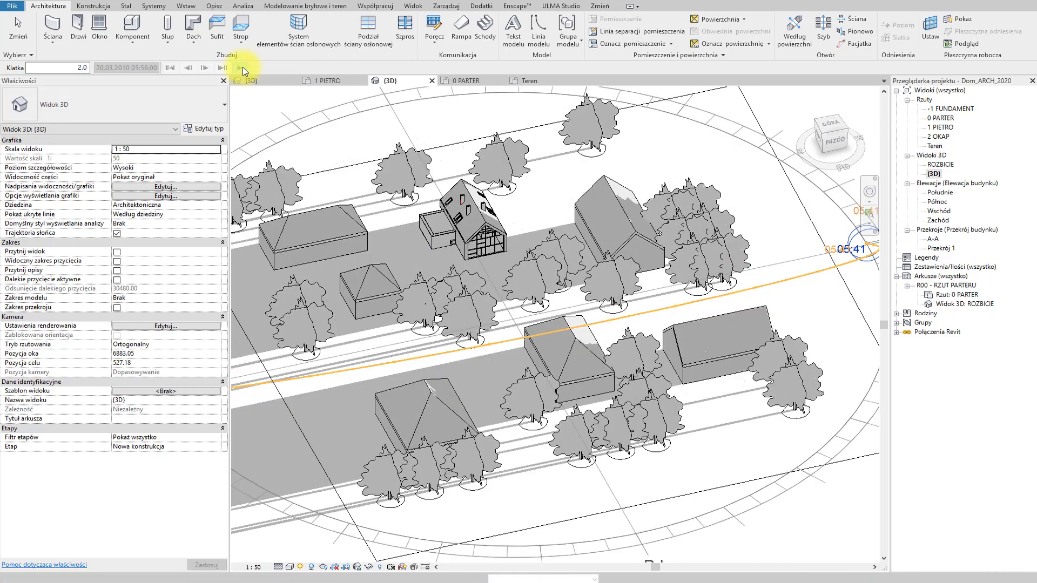